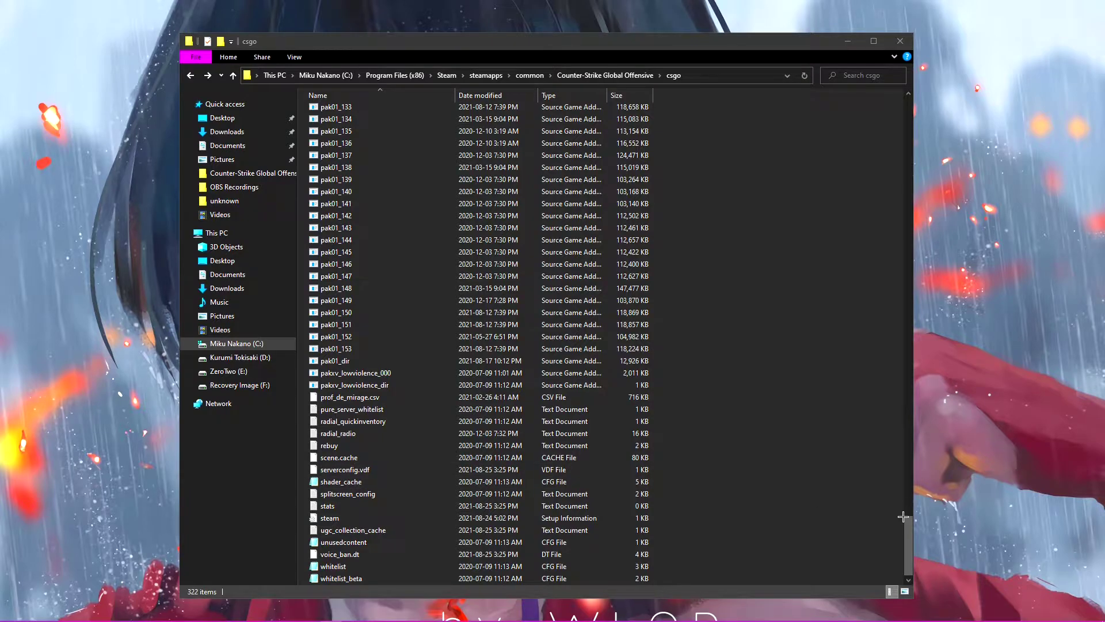
- Check the C: drive's properties to see its used and free space
{"action": "left_click_drag", "start_coordinate": [908, 535], "coordinate": [908, 200]}
{"action": "scroll", "coordinate": [907, 200], "scroll_direction": "down", "scroll_amount": 20}
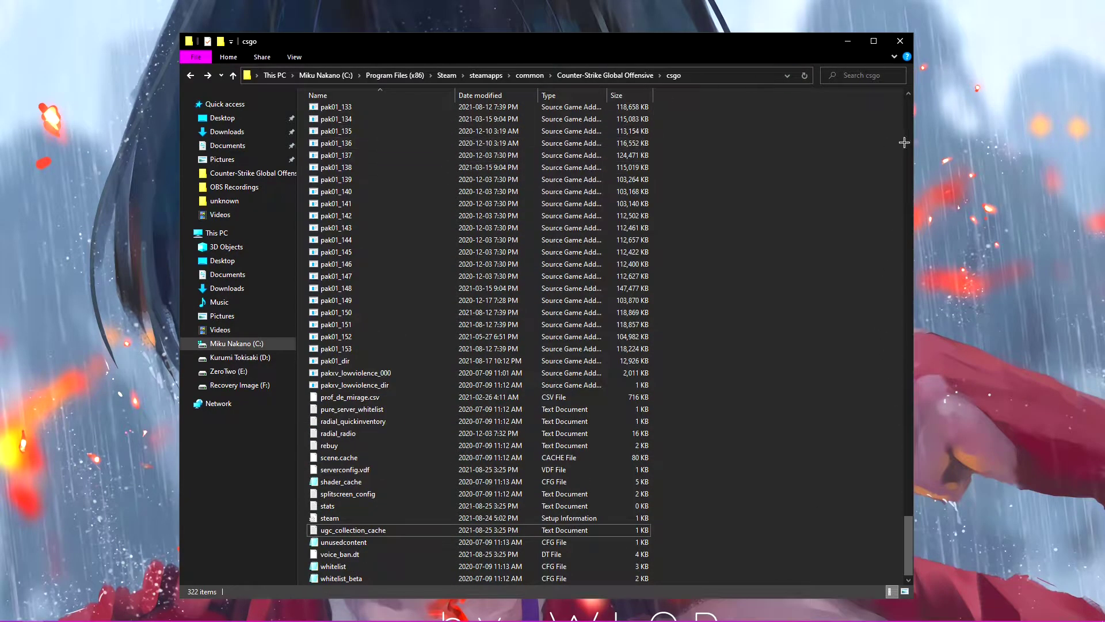
{"action": "left_click", "coordinate": [909, 108]}
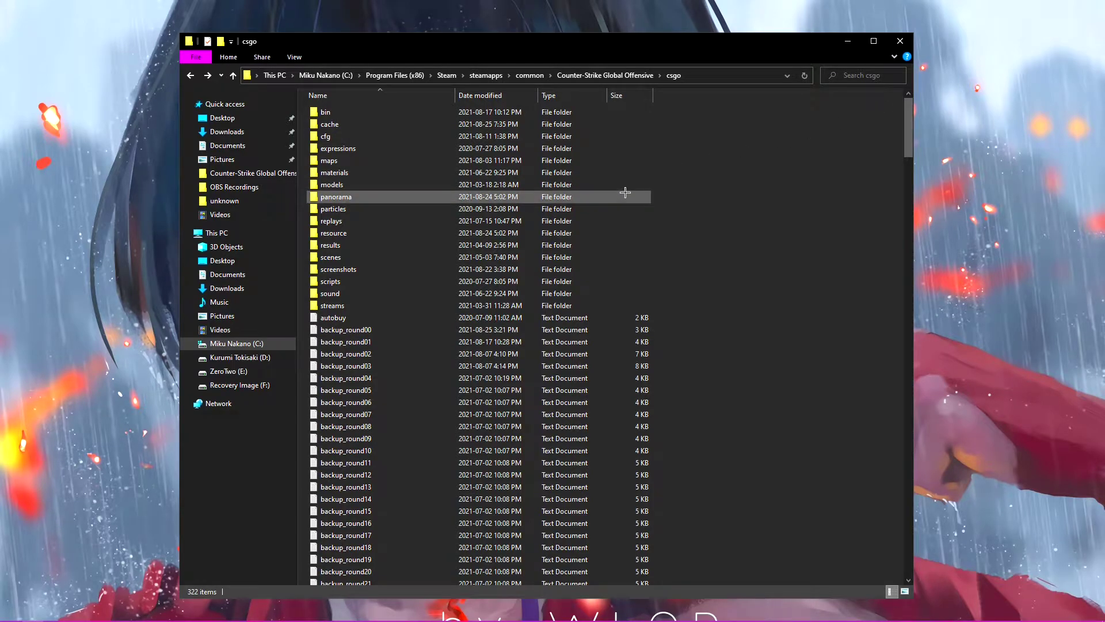
{"action": "right_click", "coordinate": [266, 346]}
{"action": "left_click", "coordinate": [299, 341]}
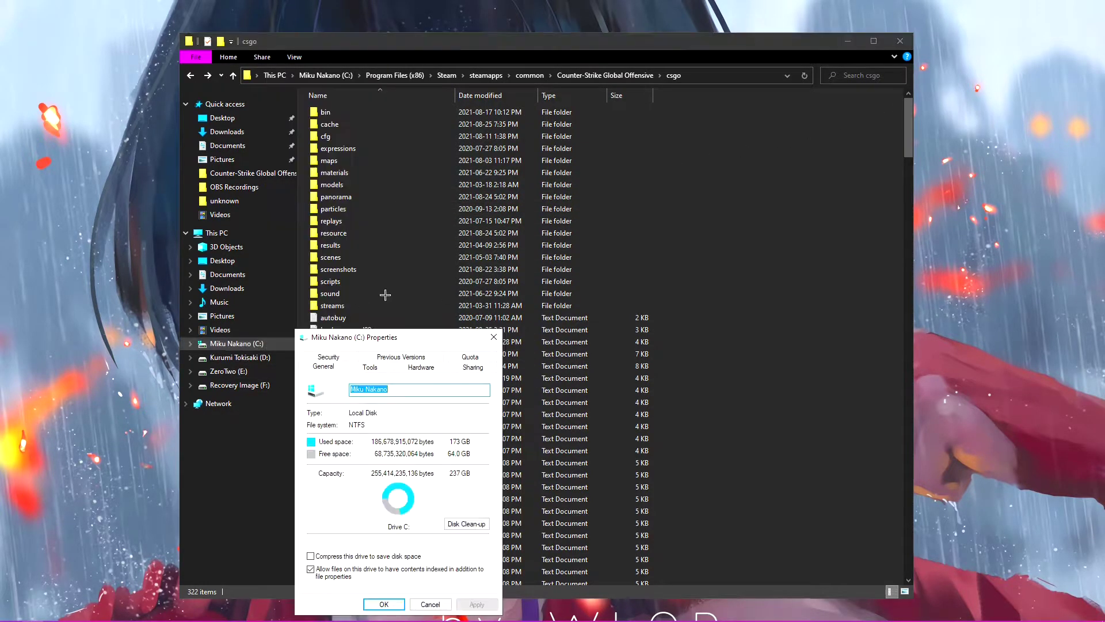
{"action": "left_click_drag", "start_coordinate": [414, 338], "coordinate": [479, 184]}
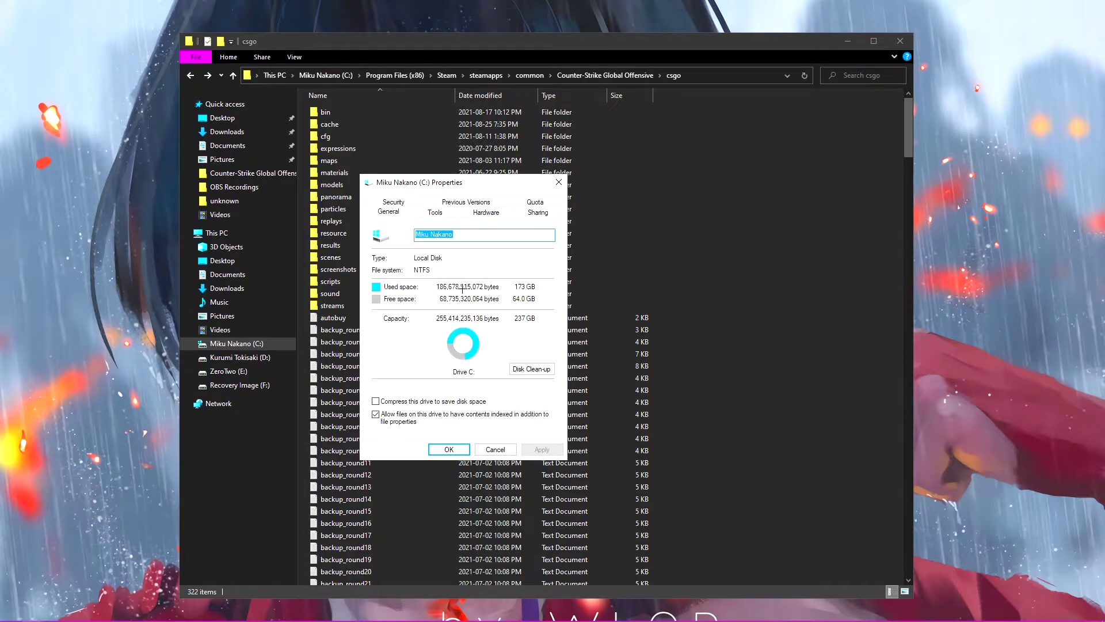
{"action": "left_click", "coordinate": [558, 184]}
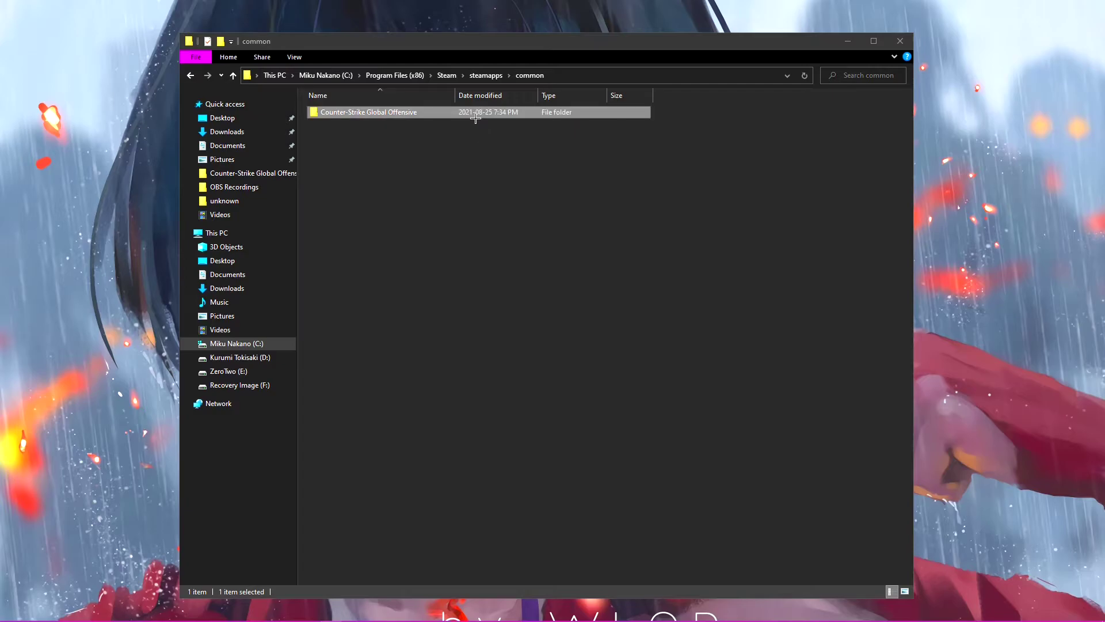
- Check the Counter-Strike Global Offensive folder's size in Properties: 34.6 GB
{"action": "right_click", "coordinate": [476, 115]}
{"action": "left_click", "coordinate": [545, 375]}
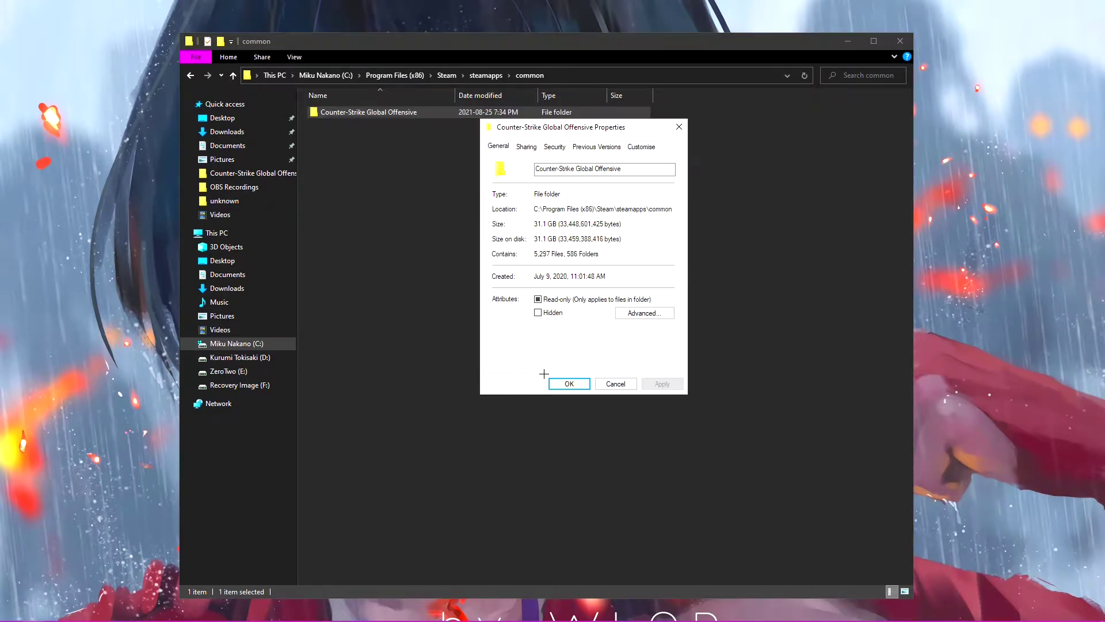
{"action": "left_click_drag", "start_coordinate": [535, 224], "coordinate": [556, 224]}
{"action": "left_click", "coordinate": [679, 127]}
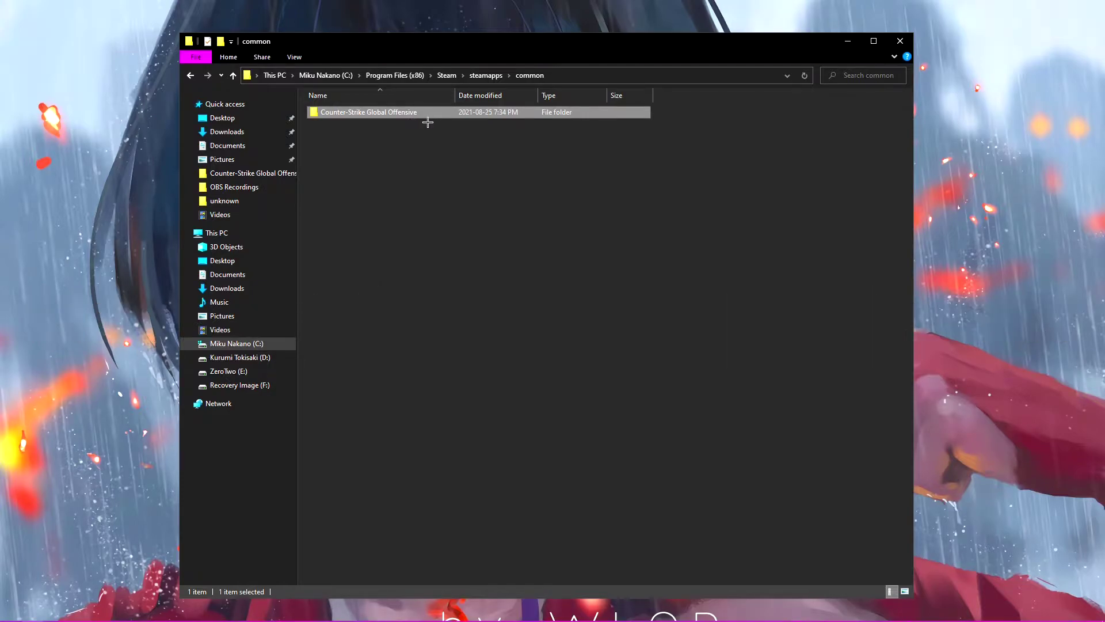
{"action": "mouse_move", "coordinate": [432, 111]}
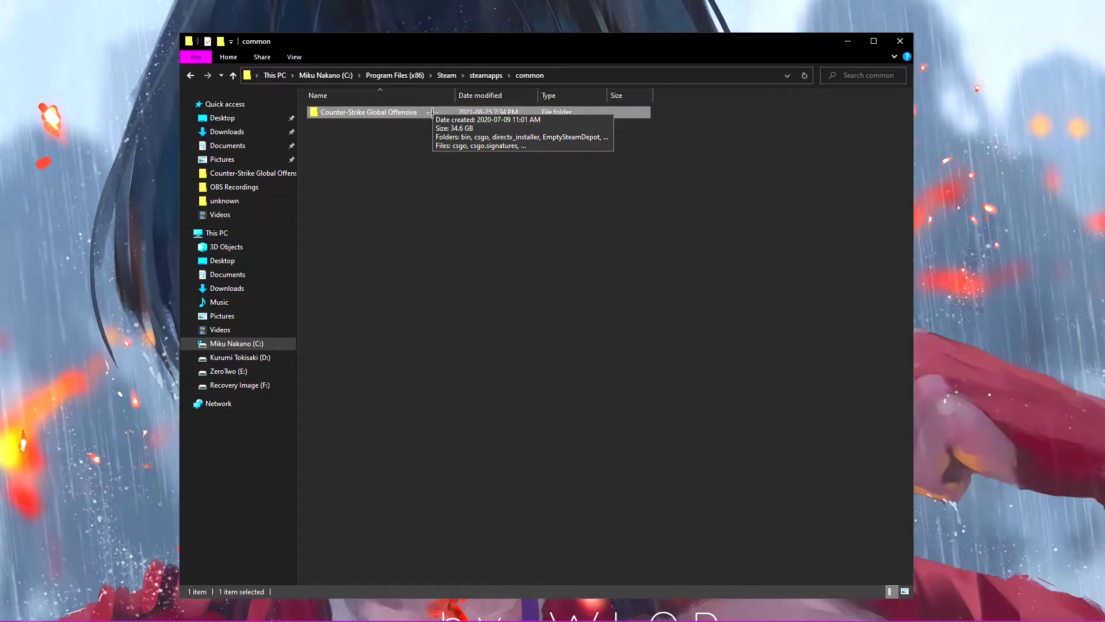
- Open the Counter-Strike Global Offensive folder and look over its bin and csgo folders
{"action": "double_click", "coordinate": [432, 112]}
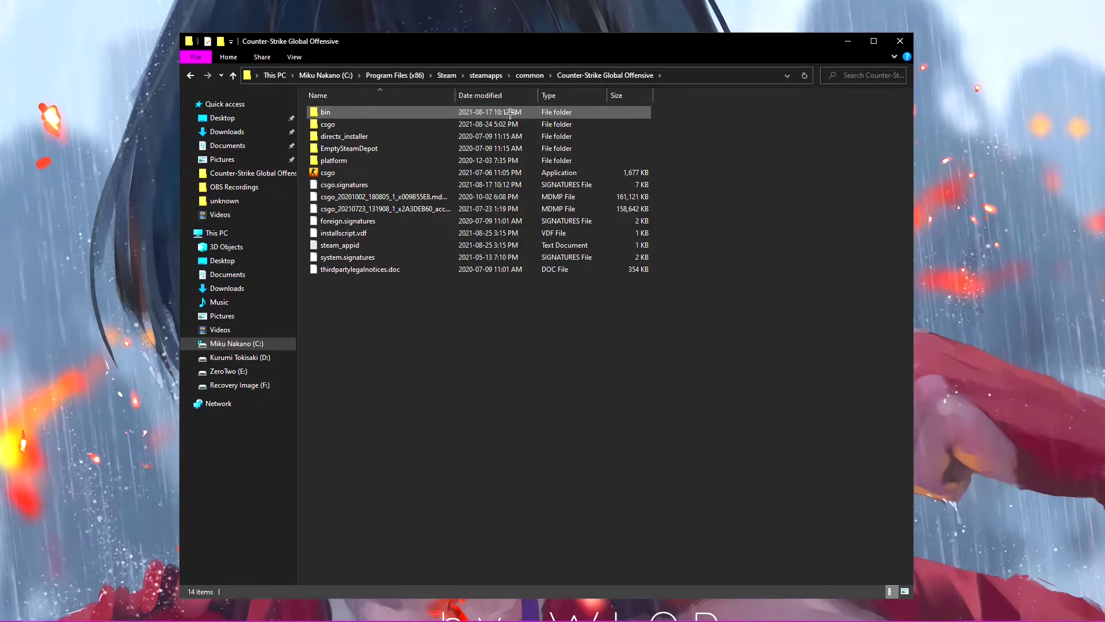
{"action": "mouse_move", "coordinate": [448, 124]}
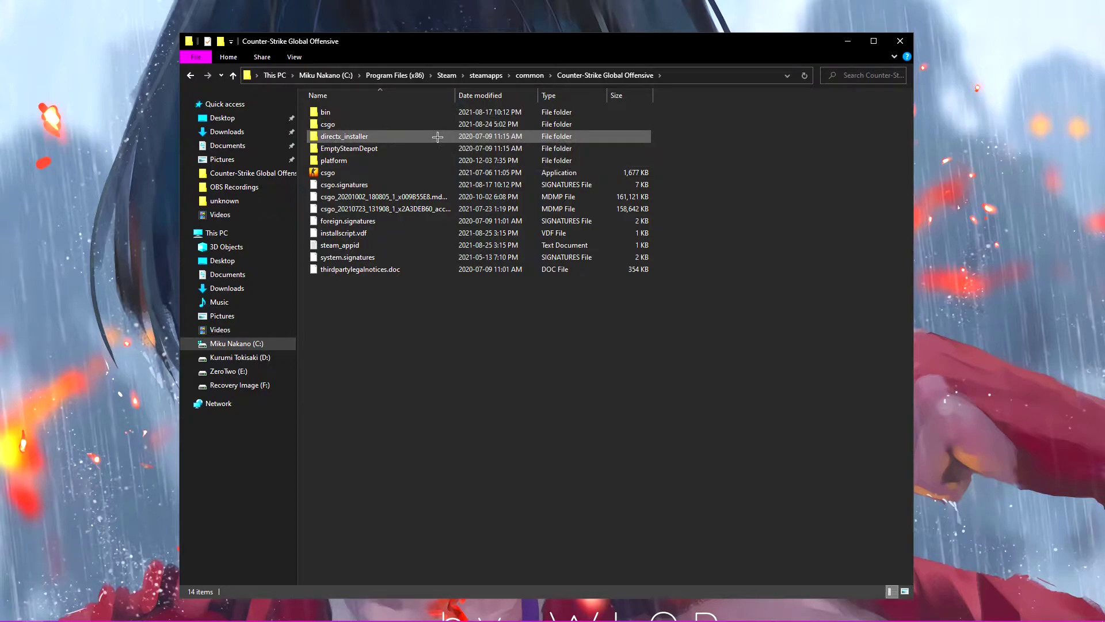
{"action": "left_click", "coordinate": [374, 109]}
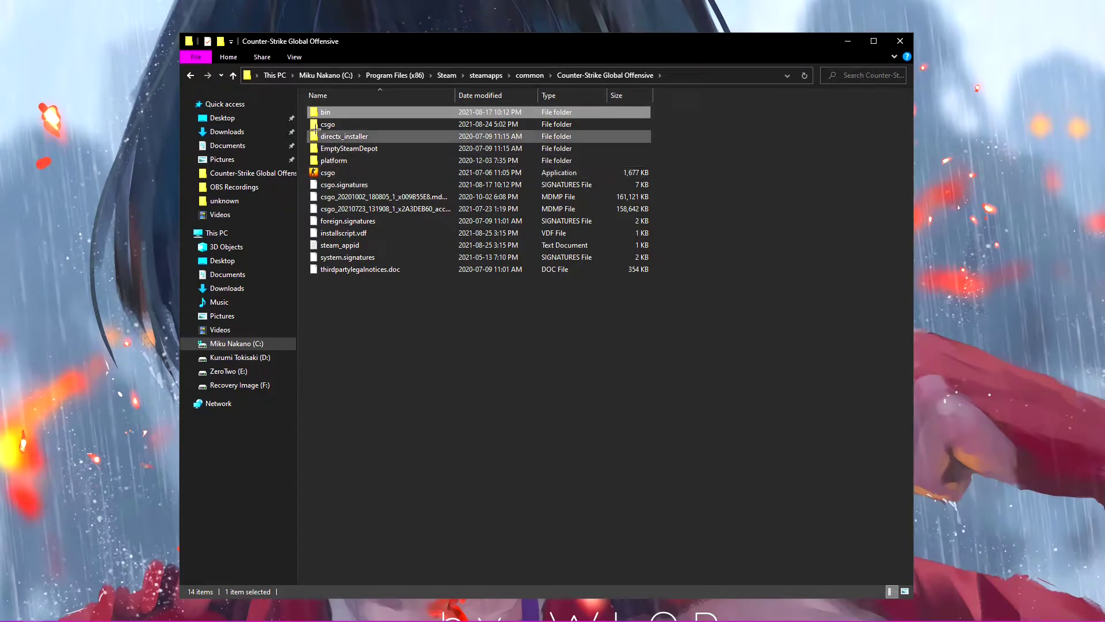
{"action": "left_click", "coordinate": [340, 113]}
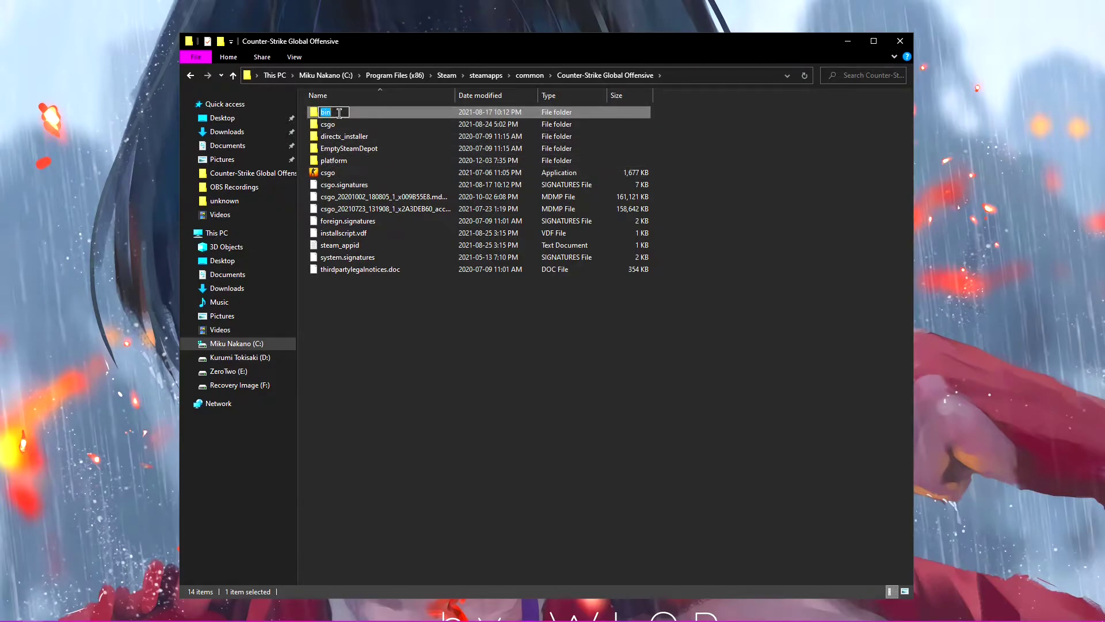
{"action": "left_click", "coordinate": [368, 112]}
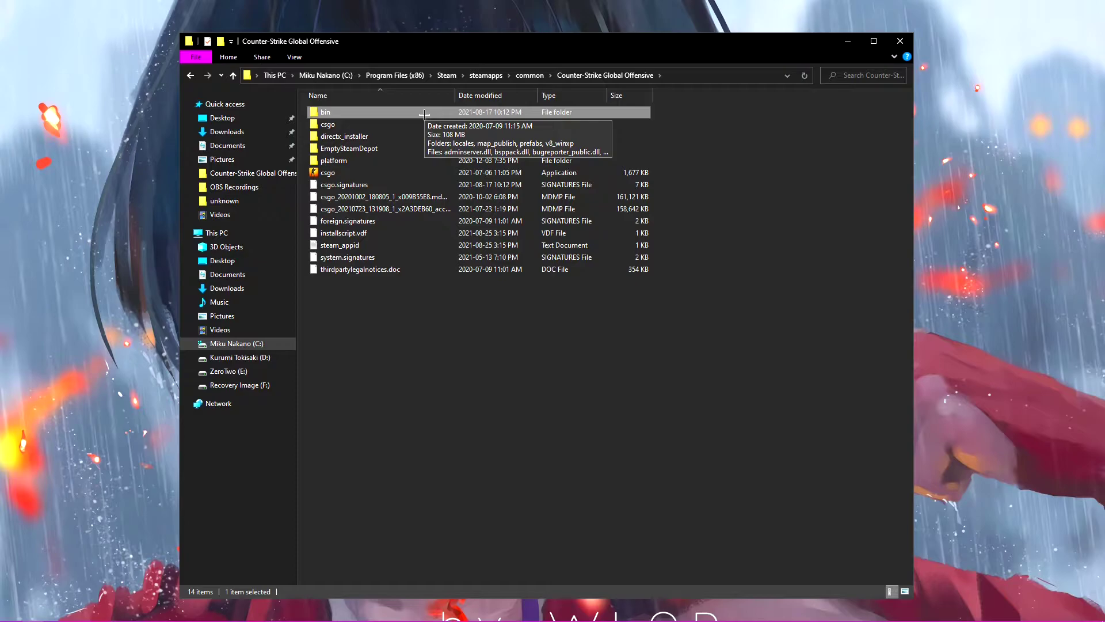
{"action": "left_click", "coordinate": [408, 125]}
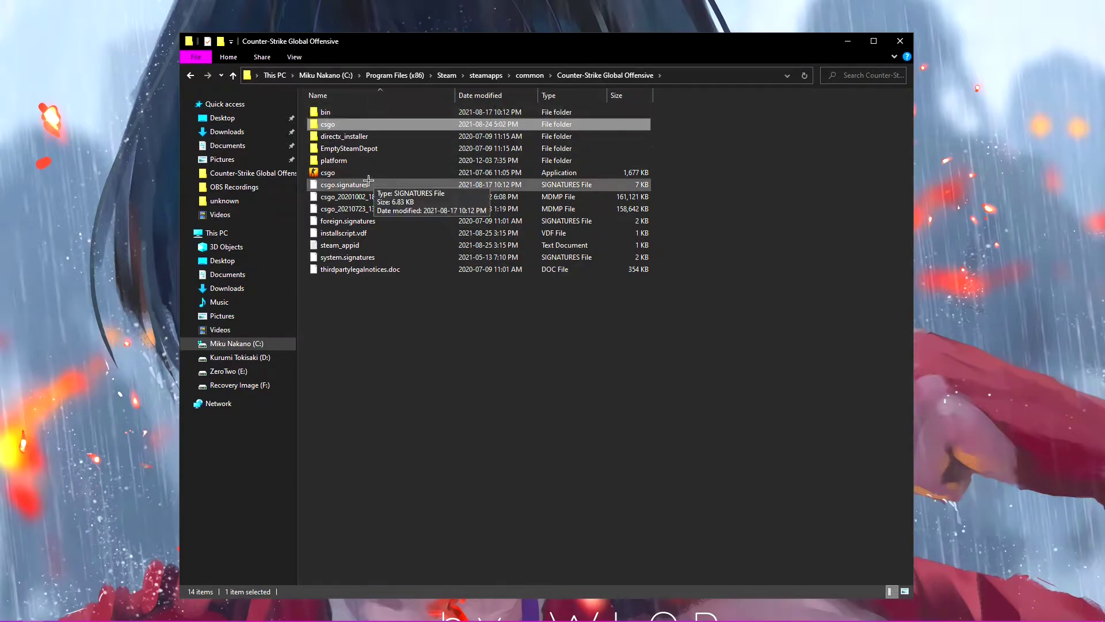
{"action": "left_click", "coordinate": [369, 112]}
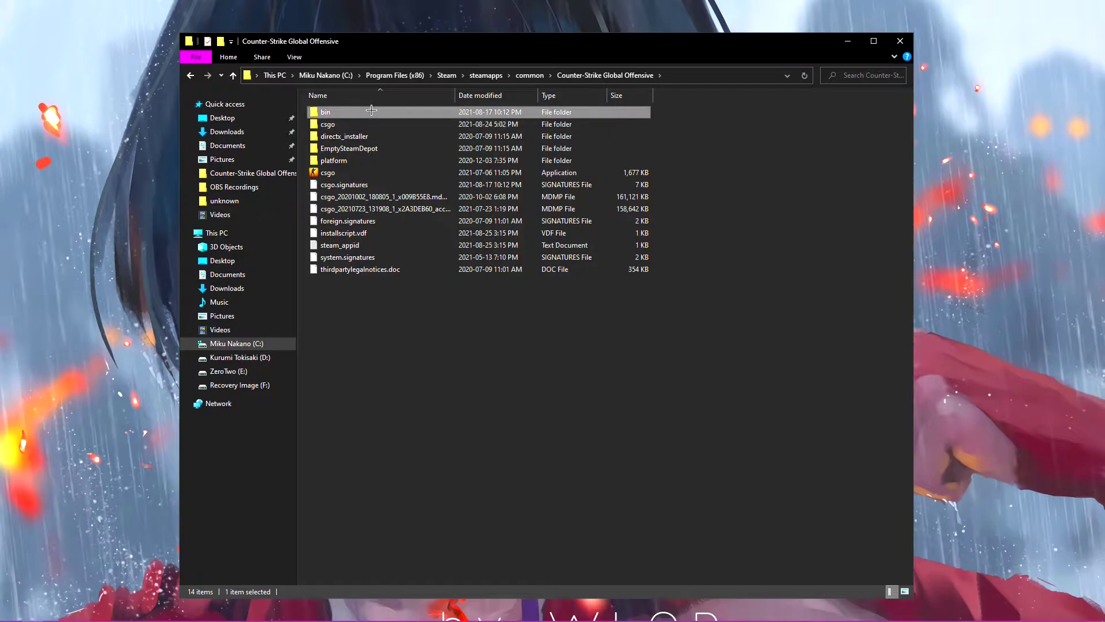
- Peek into bin, then open the csgo folder and check the 12.0 GB maps folder's size
{"action": "double_click", "coordinate": [413, 112]}
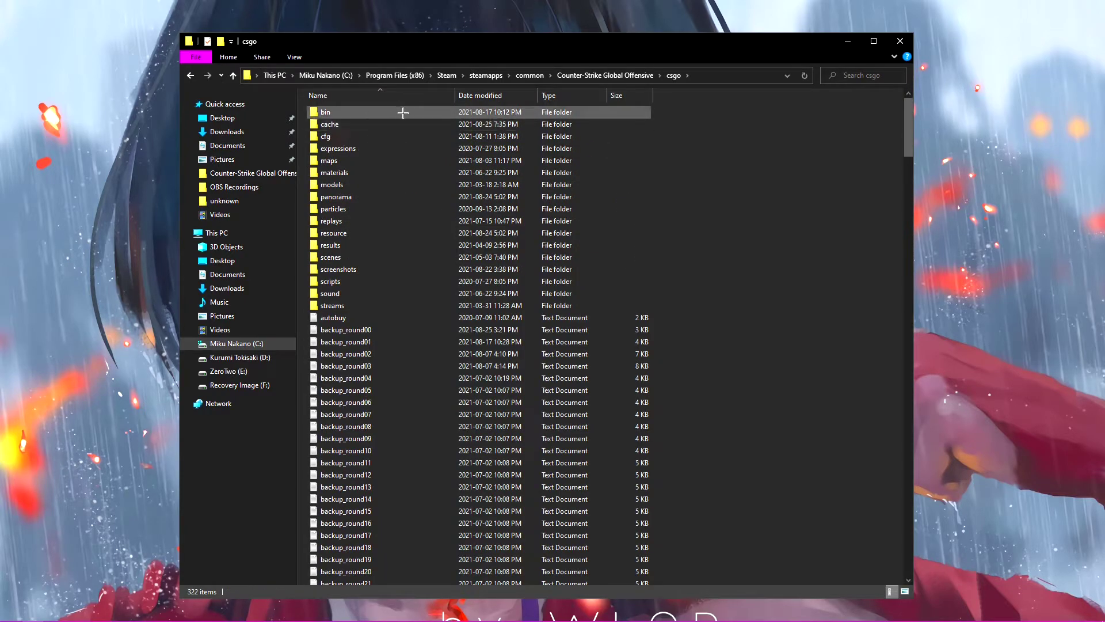
{"action": "key", "text": "alt+Left"}
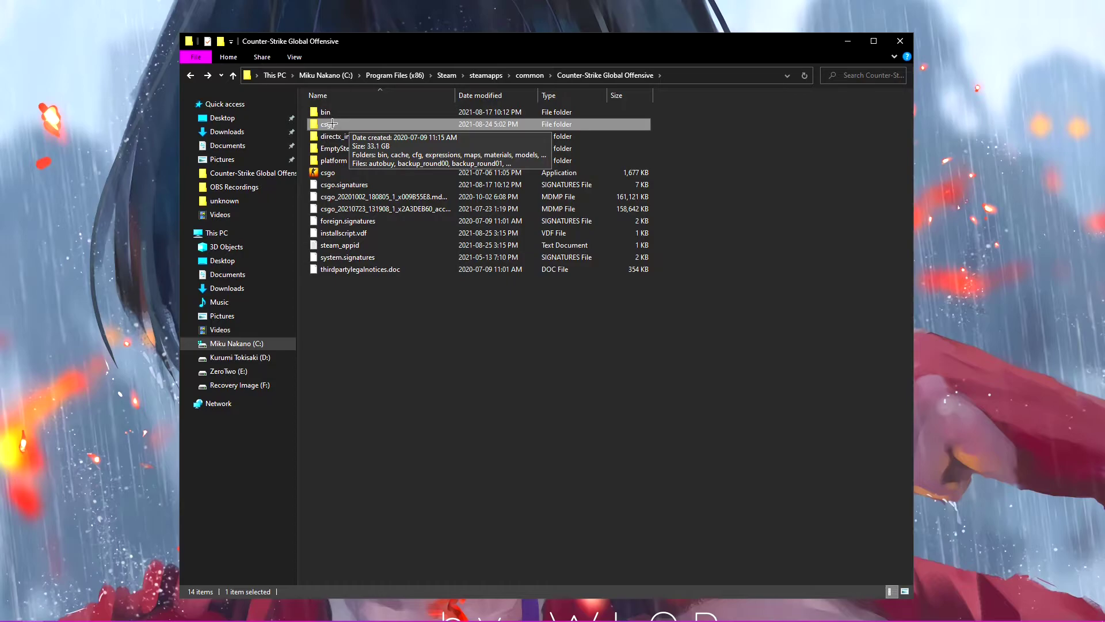
{"action": "double_click", "coordinate": [389, 126]}
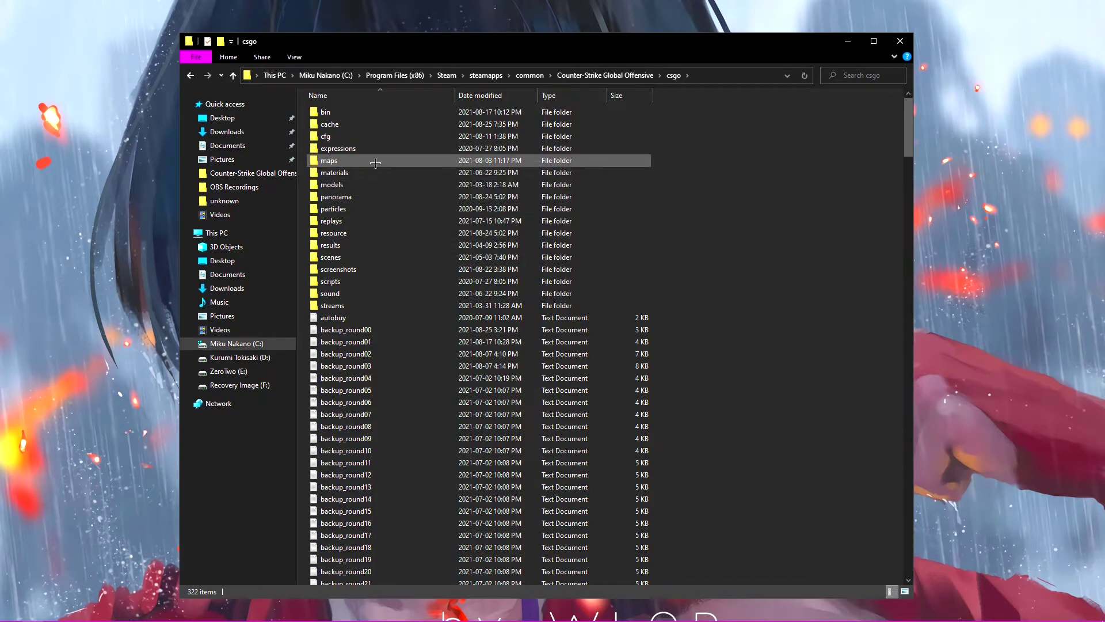
{"action": "mouse_move", "coordinate": [375, 163]}
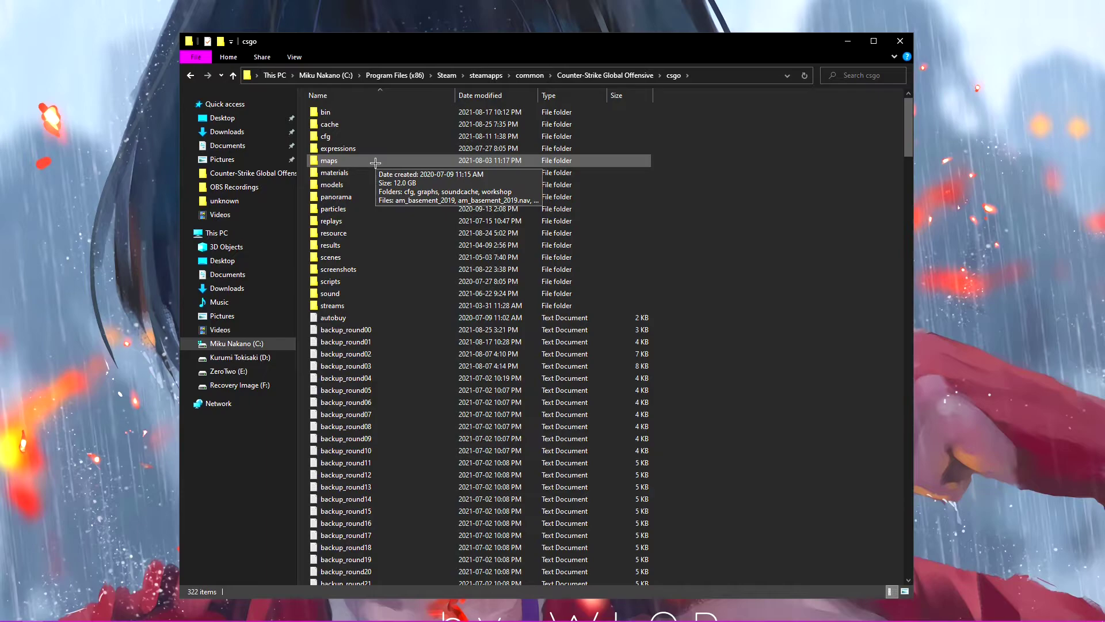
- Select all 203 items in the csgo maps folder and delete them
{"action": "double_click", "coordinate": [375, 163]}
{"action": "left_click", "coordinate": [376, 162]}
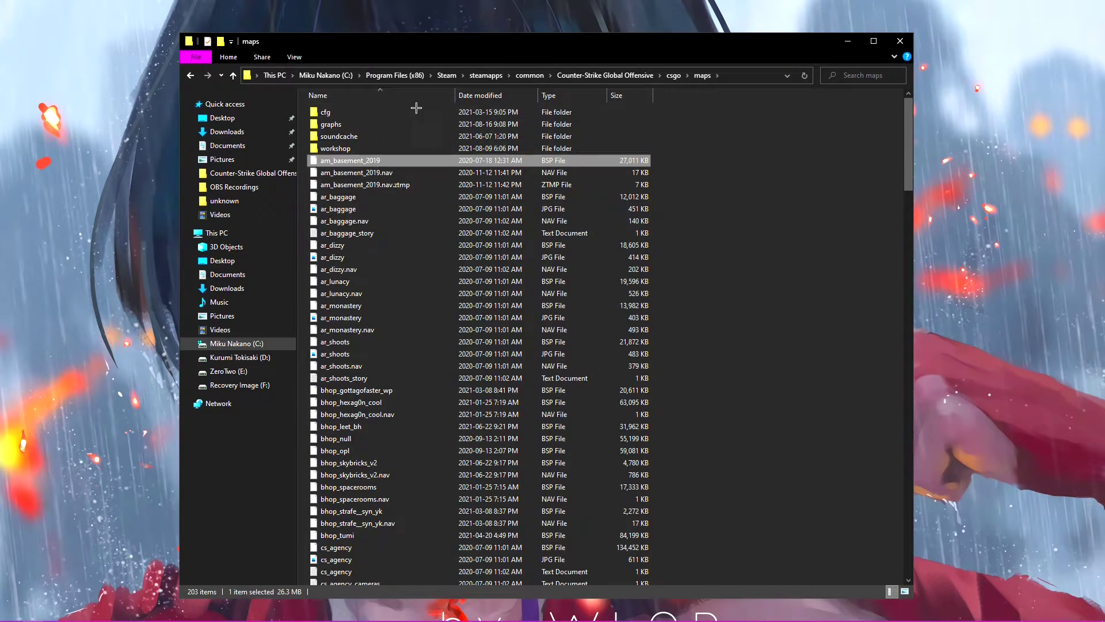
{"action": "key", "text": "BackSpace"}
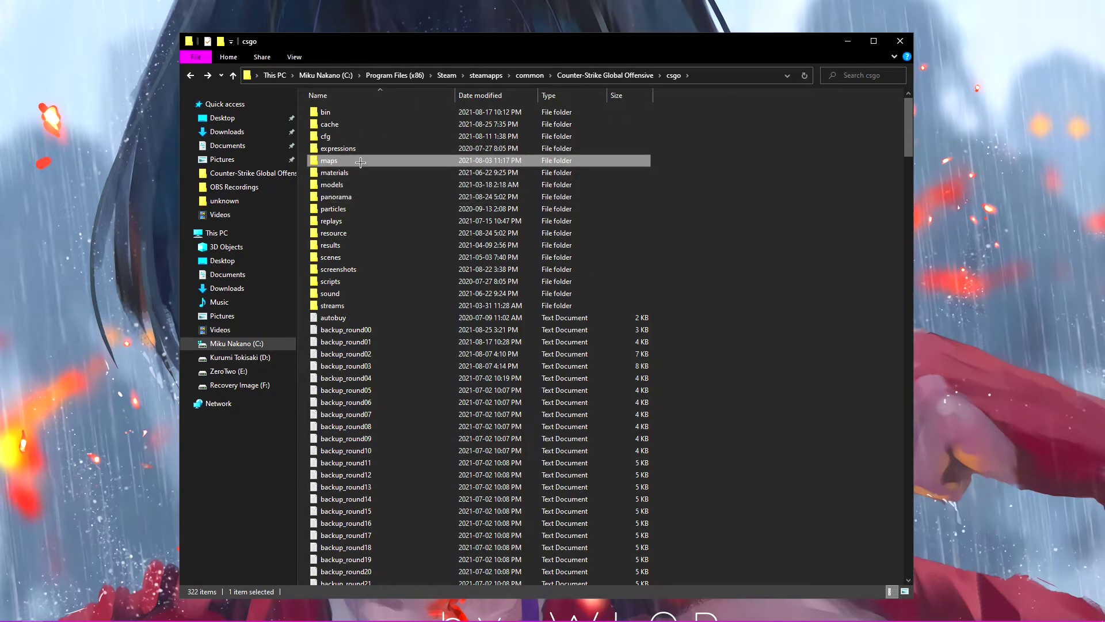
{"action": "double_click", "coordinate": [361, 162]}
{"action": "double_click", "coordinate": [345, 111]}
{"action": "scroll", "coordinate": [379, 252], "scroll_direction": "down", "scroll_amount": 7}
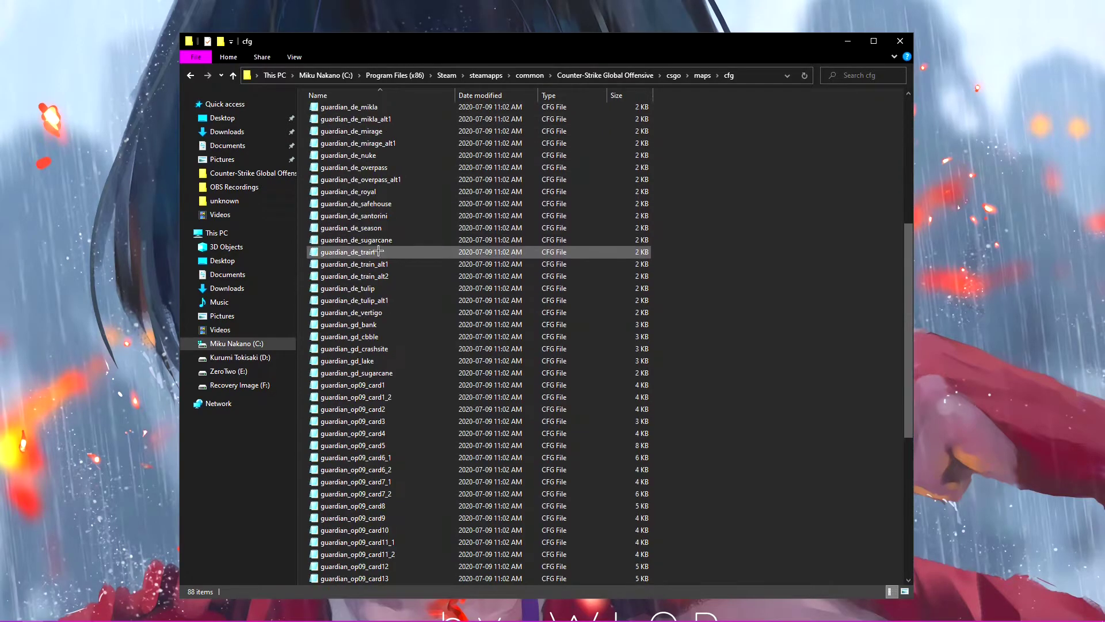
{"action": "scroll", "coordinate": [378, 252], "scroll_direction": "down", "scroll_amount": 5}
{"action": "key", "text": "BackSpace"}
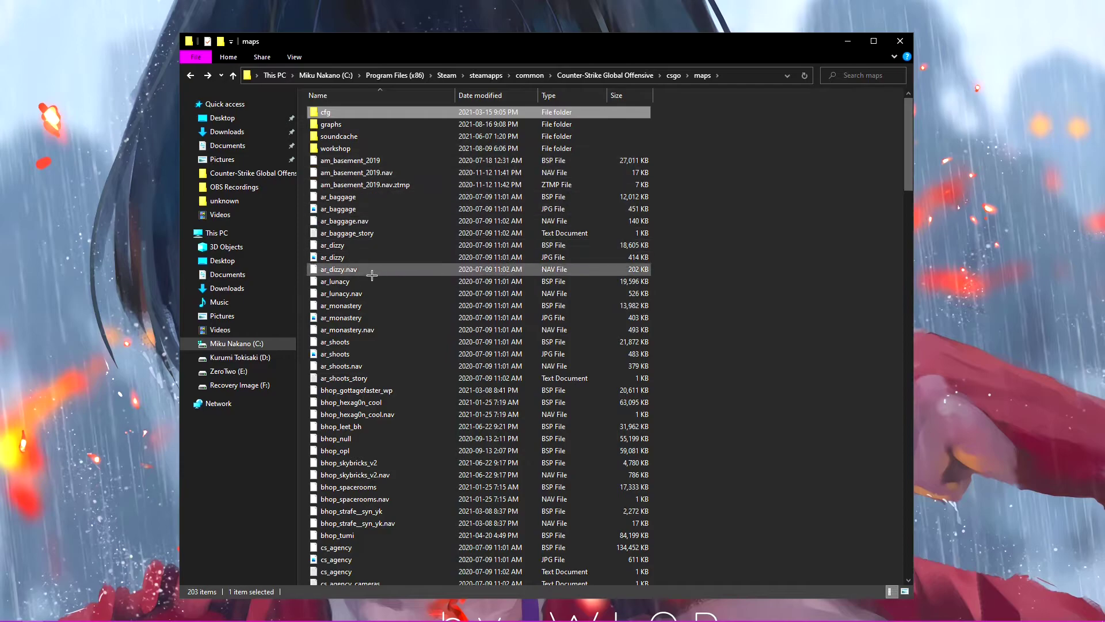
{"action": "left_click", "coordinate": [377, 305]}
{"action": "key", "text": "ctrl+a"}
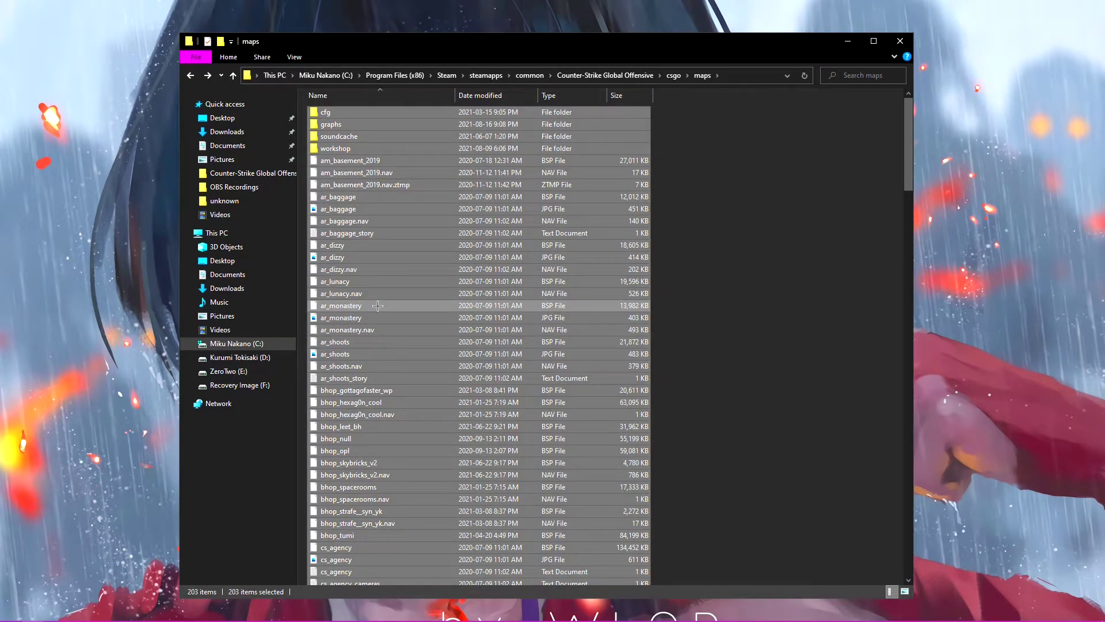
{"action": "key", "text": "Delete"}
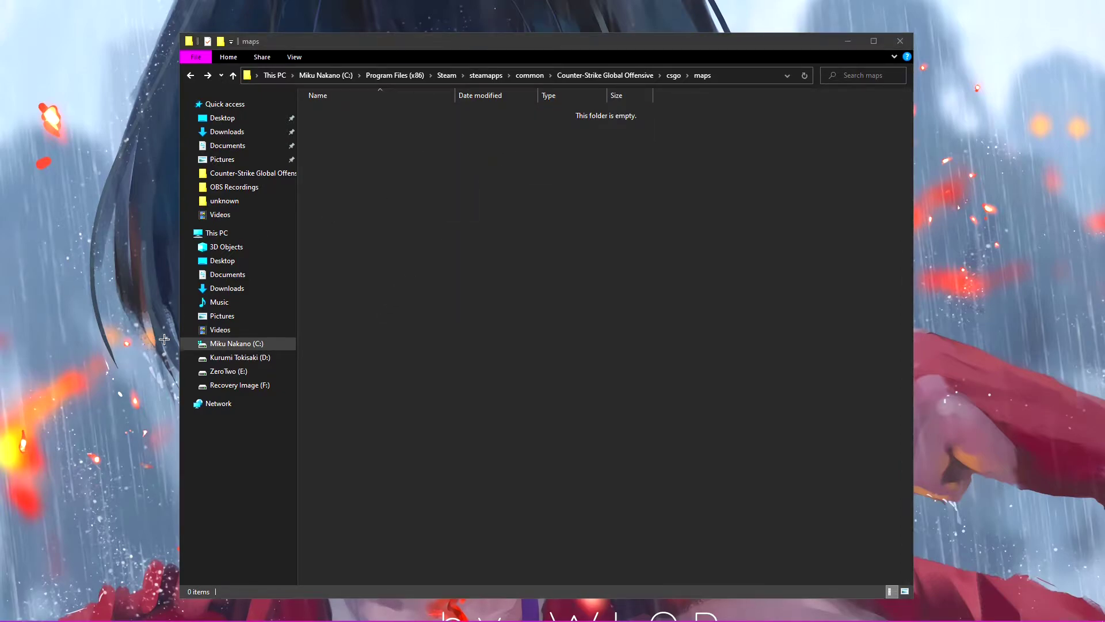
- Empty the Recycle Bin of its 225 items permanently
{"action": "left_click", "coordinate": [151, 358]}
{"action": "right_click", "coordinate": [157, 359]}
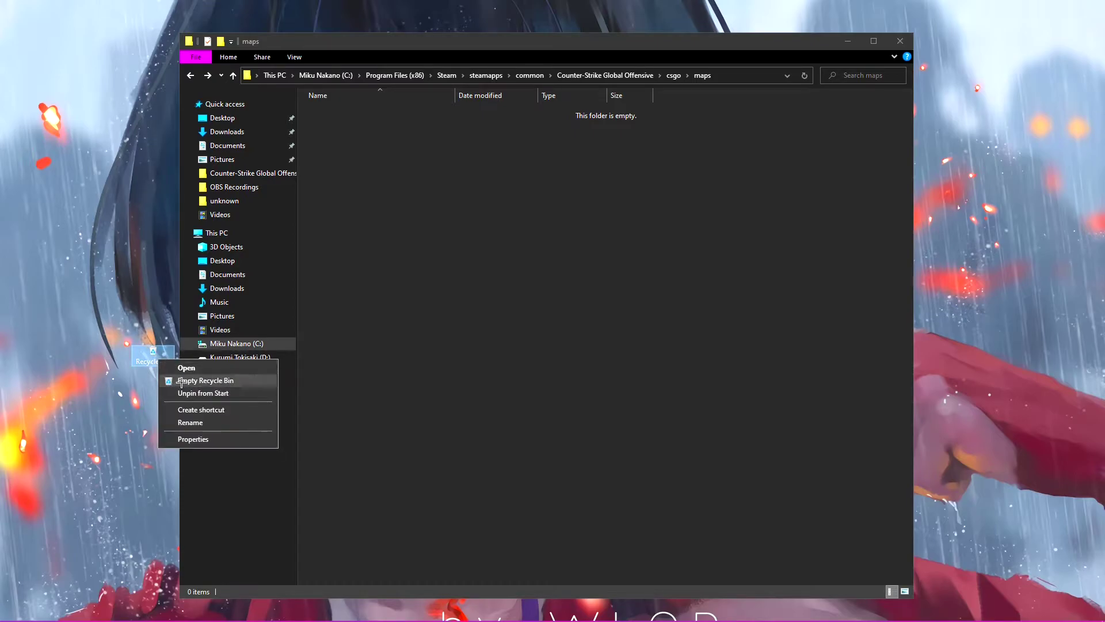
{"action": "left_click", "coordinate": [179, 385]}
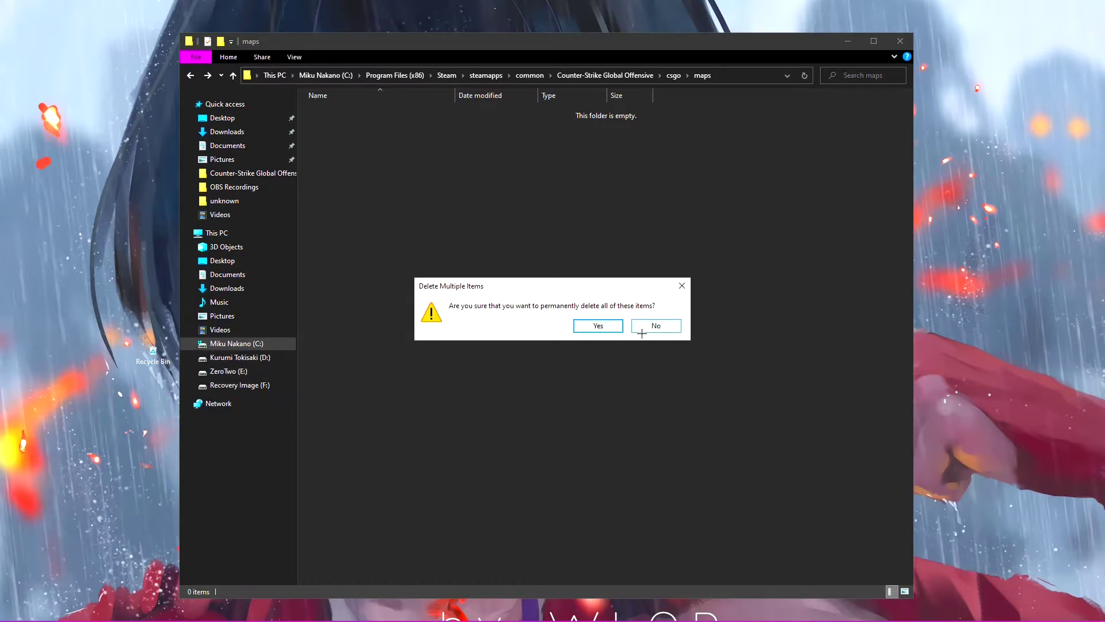
{"action": "left_click", "coordinate": [657, 326]}
{"action": "double_click", "coordinate": [153, 357]}
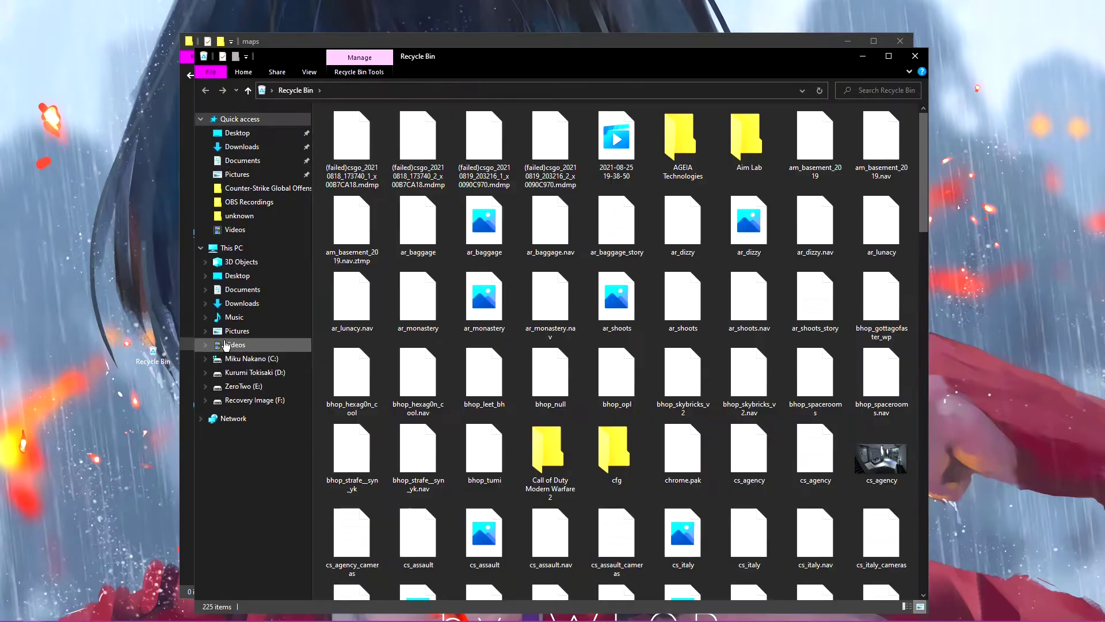
{"action": "scroll", "coordinate": [633, 346], "scroll_direction": "down", "scroll_amount": 10}
{"action": "left_click", "coordinate": [923, 57]}
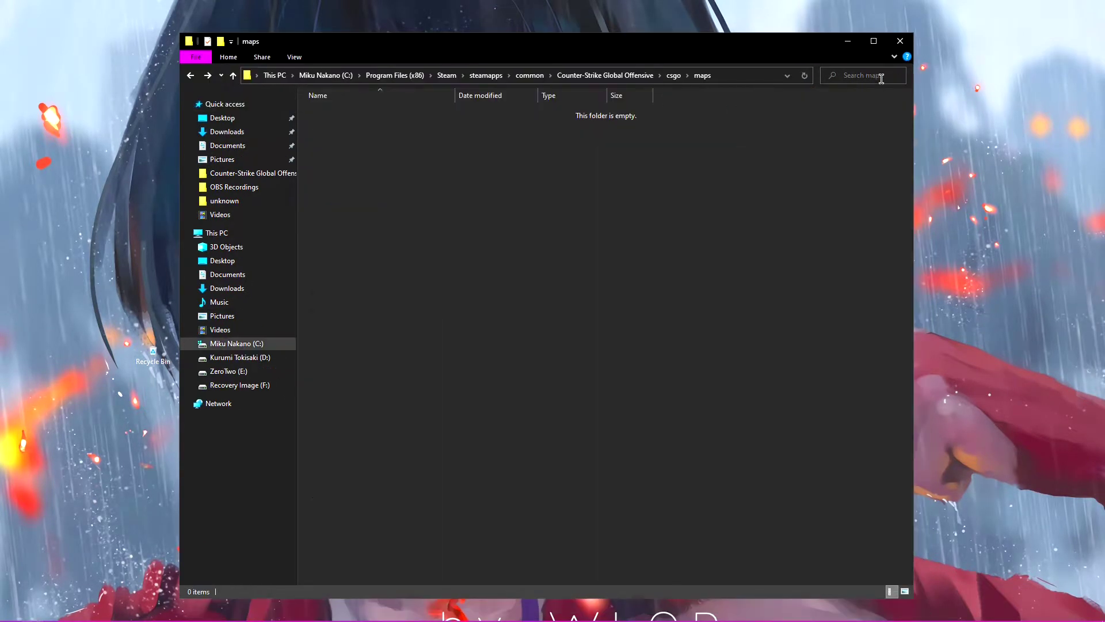
{"action": "right_click", "coordinate": [151, 353]}
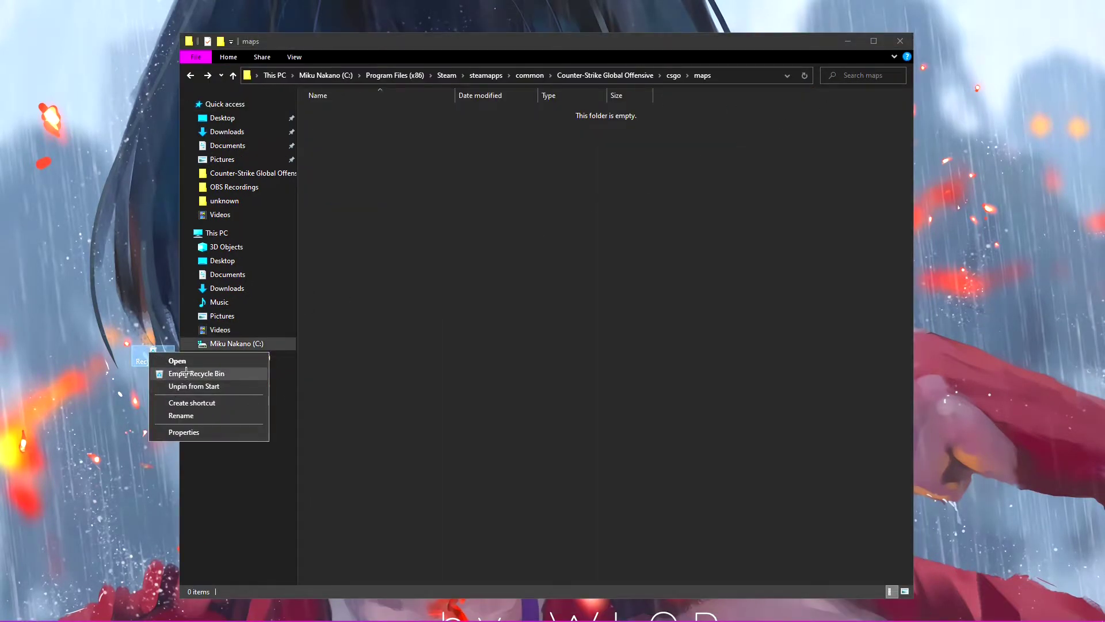
{"action": "left_click", "coordinate": [184, 373]}
{"action": "left_click", "coordinate": [609, 324]}
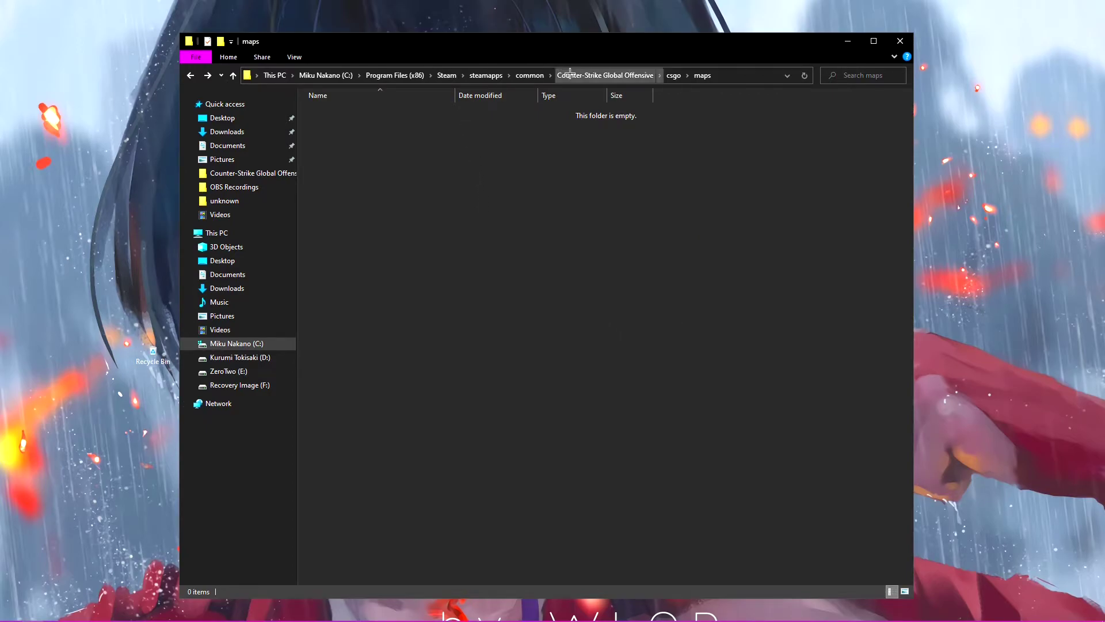
- Select the 305 loose files below csgo's subfolders, check their size, and permanently delete them
{"action": "left_click", "coordinate": [674, 76]}
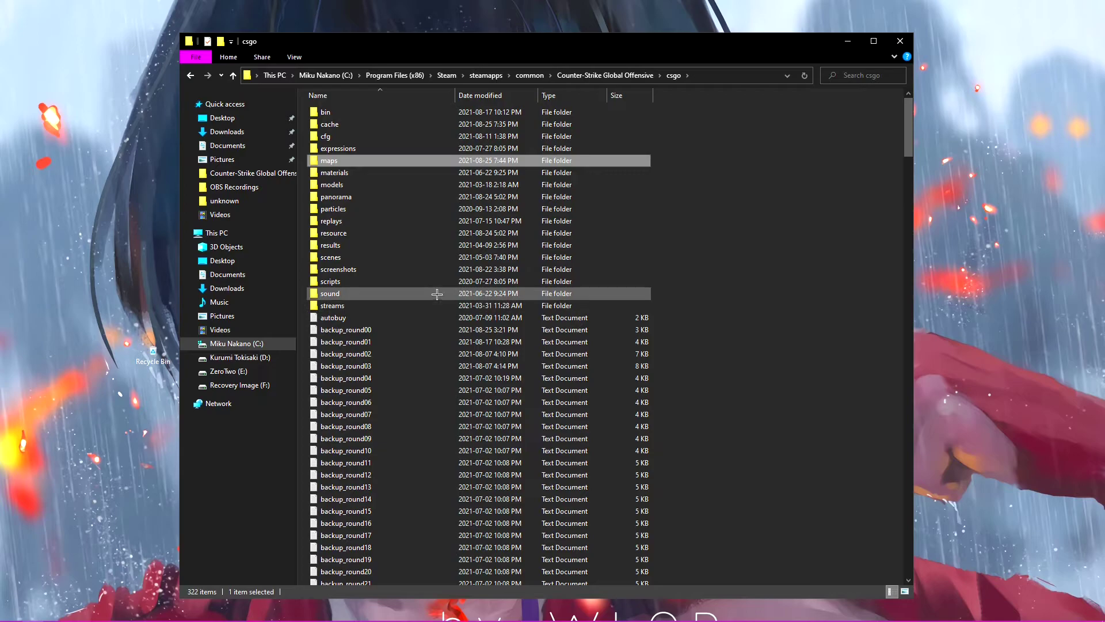
{"action": "scroll", "coordinate": [393, 309], "scroll_direction": "down", "scroll_amount": 20}
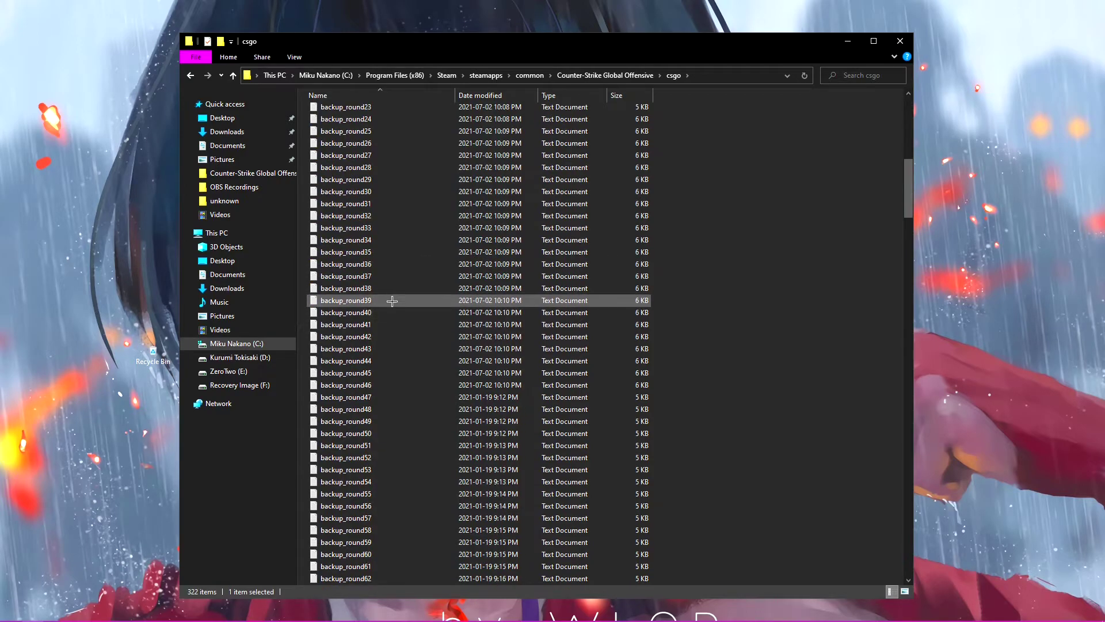
{"action": "scroll", "coordinate": [392, 324], "scroll_direction": "up", "scroll_amount": 20}
{"action": "left_click", "coordinate": [304, 321]}
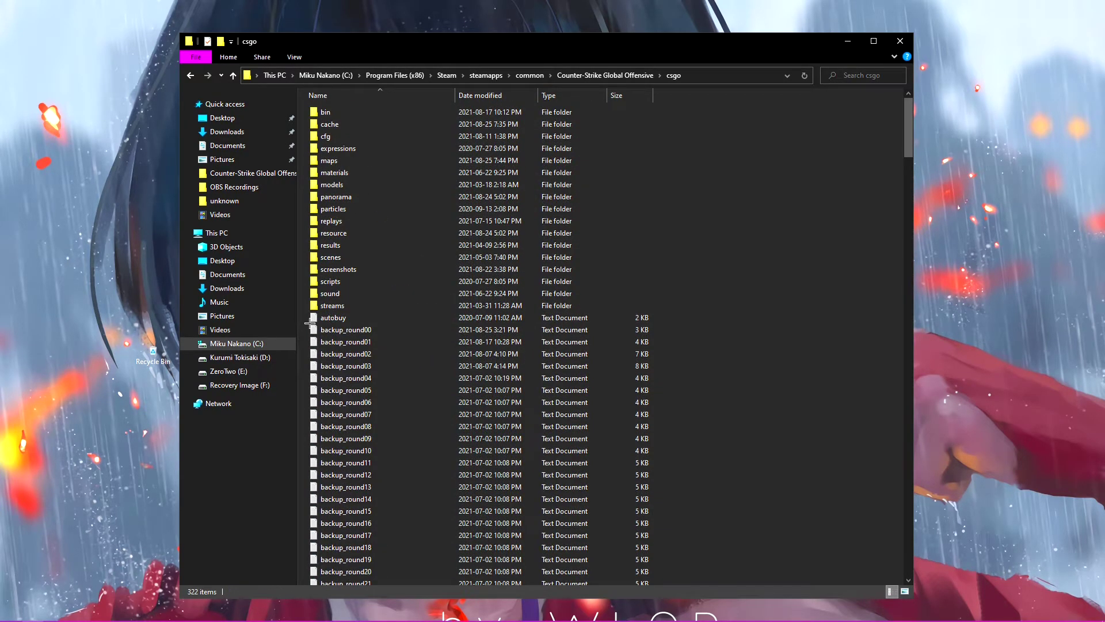
{"action": "left_click_drag", "start_coordinate": [310, 323], "coordinate": [403, 485]}
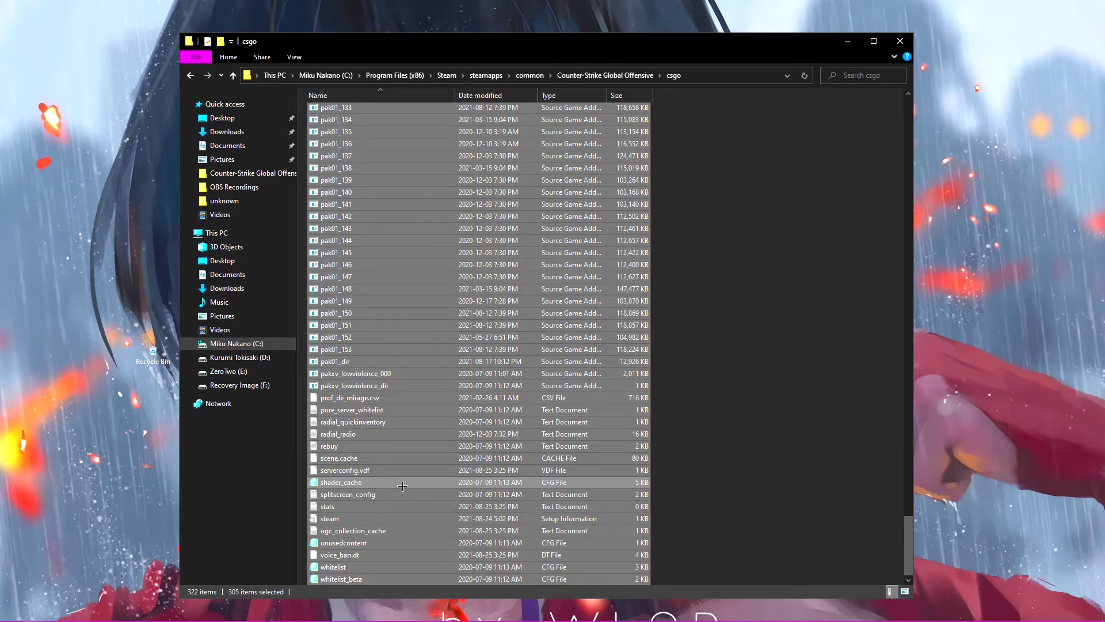
{"action": "right_click", "coordinate": [403, 485]}
{"action": "left_click", "coordinate": [424, 481]}
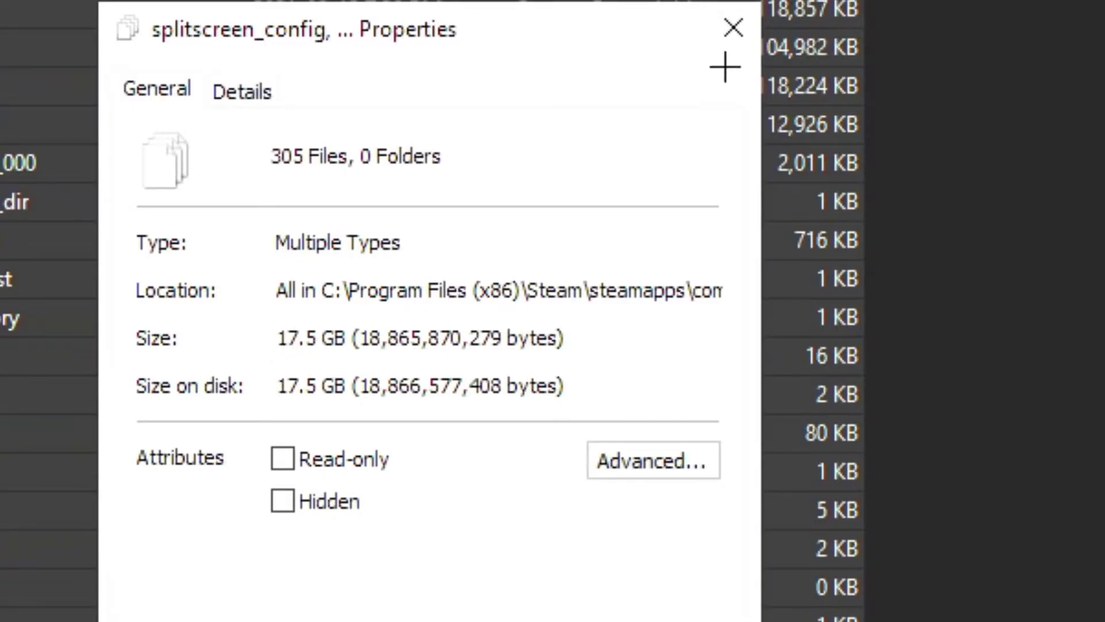
{"action": "left_click", "coordinate": [610, 332]}
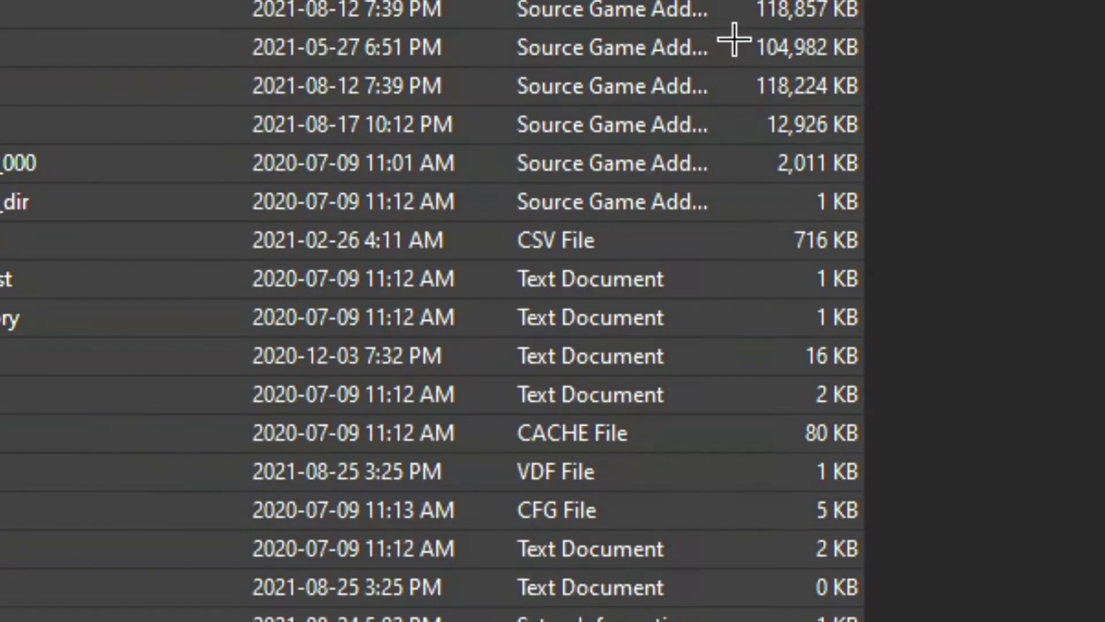
{"action": "key", "text": "Delete"}
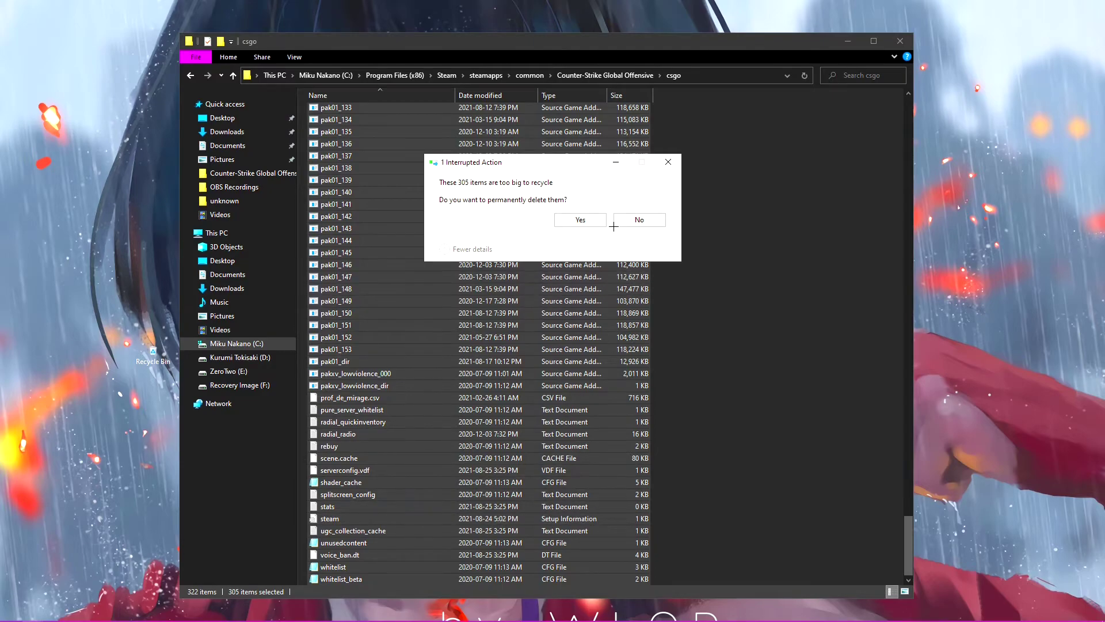
{"action": "left_click", "coordinate": [580, 220]}
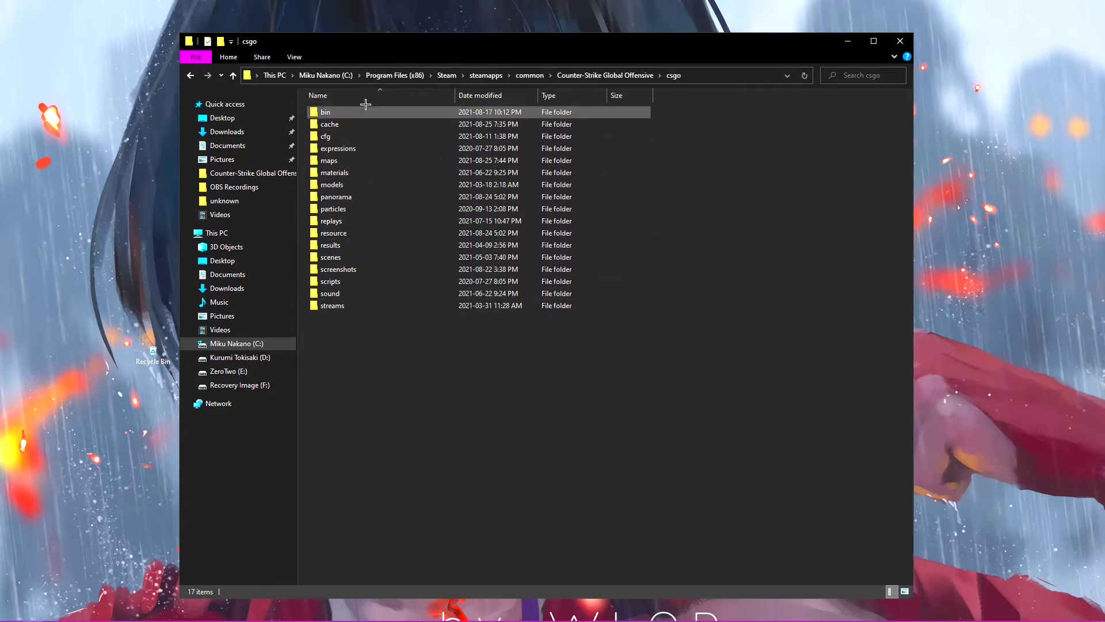
- Recheck the csgo and Counter-Strike Global Offensive folder sizes, now 5.02 GB
{"action": "left_click", "coordinate": [609, 72]}
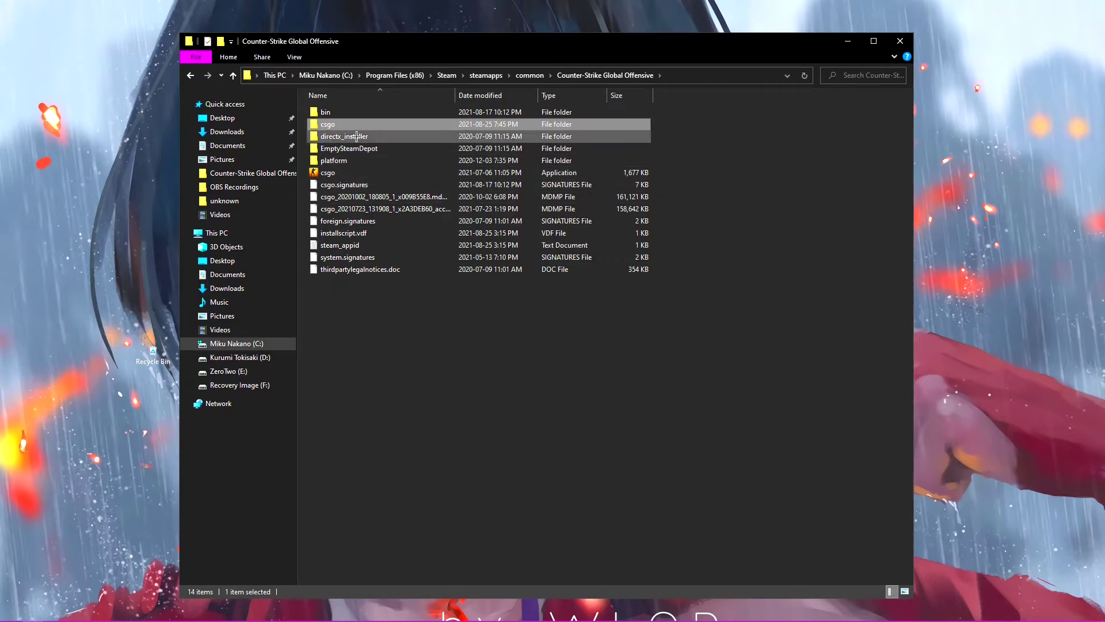
{"action": "right_click", "coordinate": [375, 123]}
{"action": "left_click", "coordinate": [429, 378]}
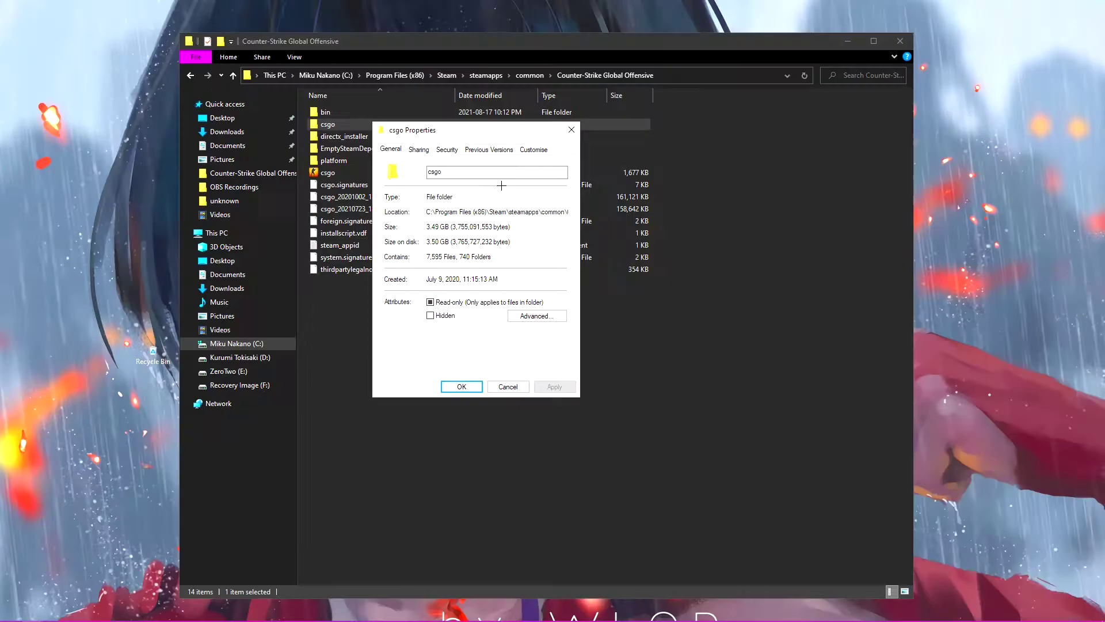
{"action": "left_click", "coordinate": [572, 130]}
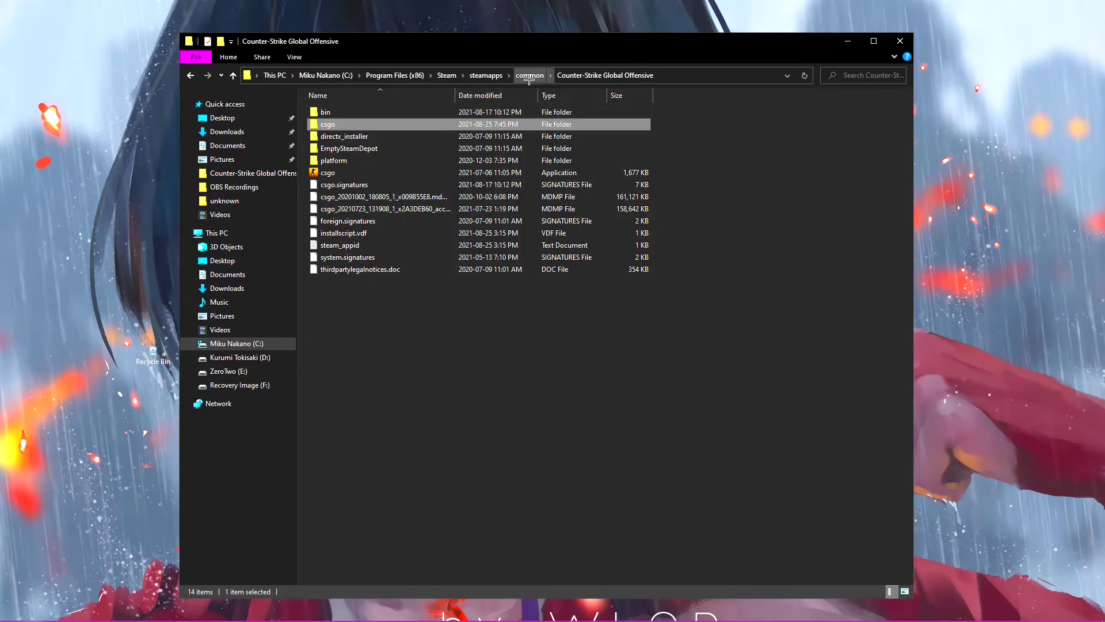
{"action": "left_click", "coordinate": [529, 75]}
{"action": "right_click", "coordinate": [488, 117]}
{"action": "left_click", "coordinate": [449, 378]}
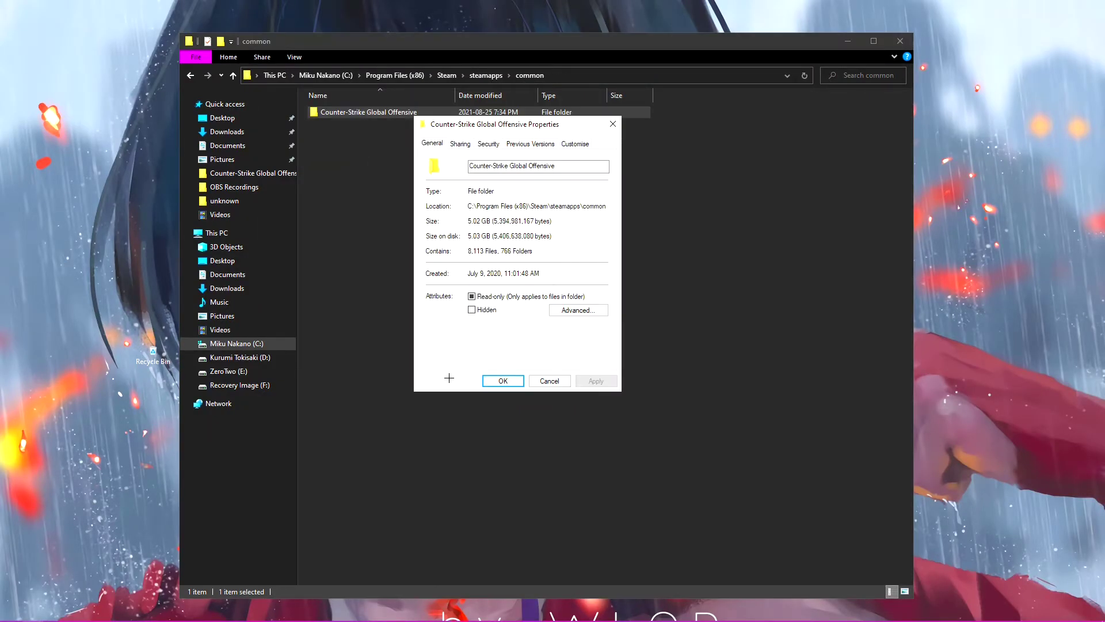
{"action": "left_click", "coordinate": [615, 122]}
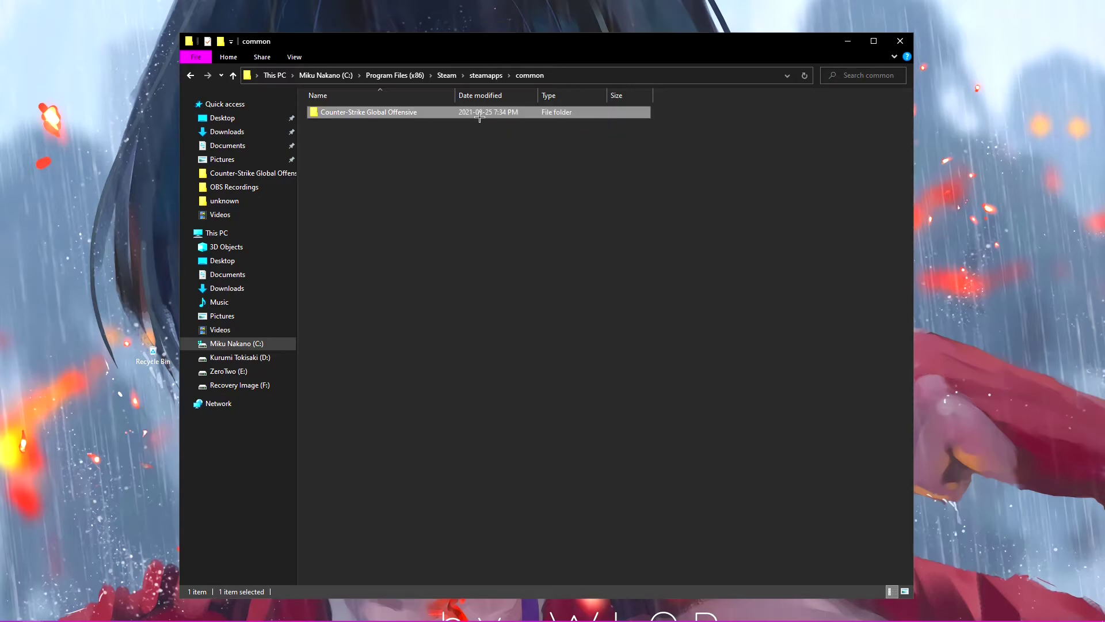
- Open the csgo\cfg folder and select the autoexec config file
{"action": "double_click", "coordinate": [455, 112]}
{"action": "double_click", "coordinate": [402, 122]}
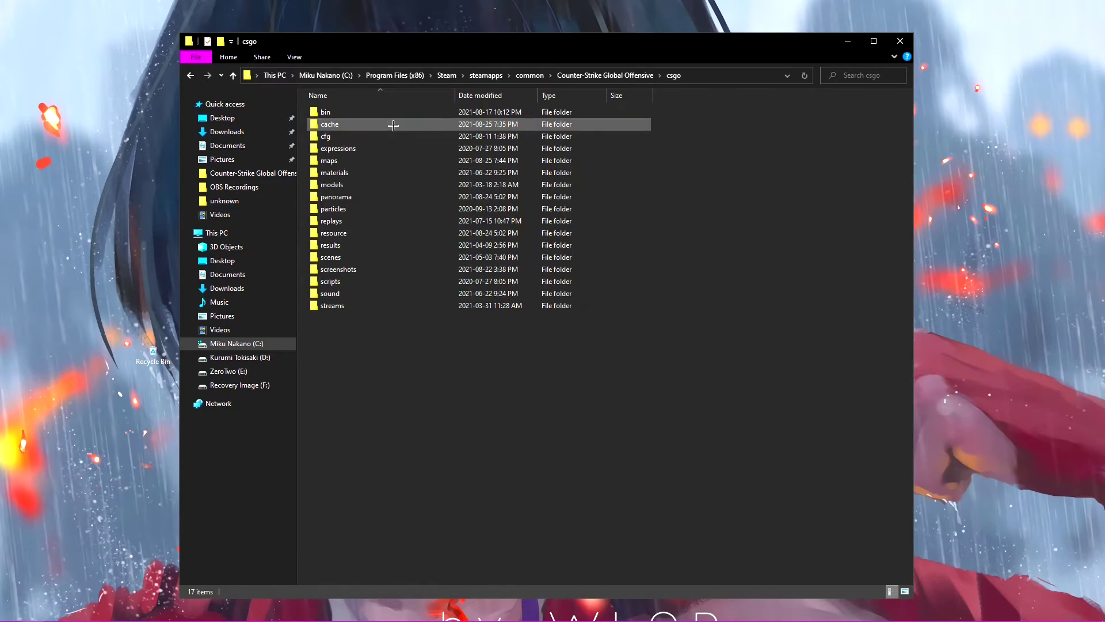
{"action": "double_click", "coordinate": [357, 136]}
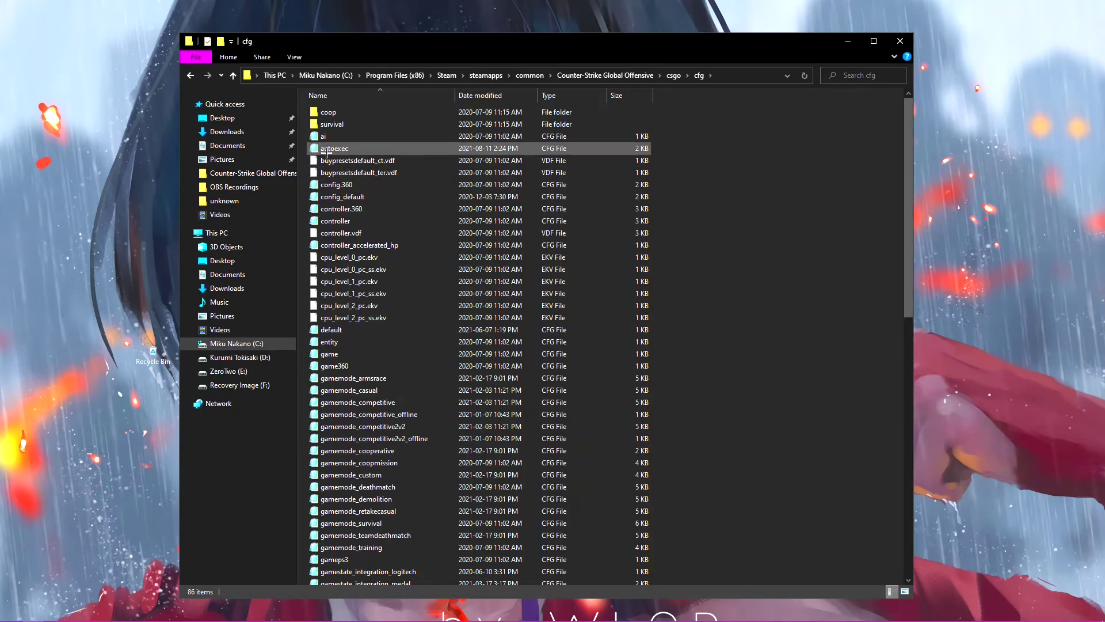
{"action": "left_click", "coordinate": [363, 148]}
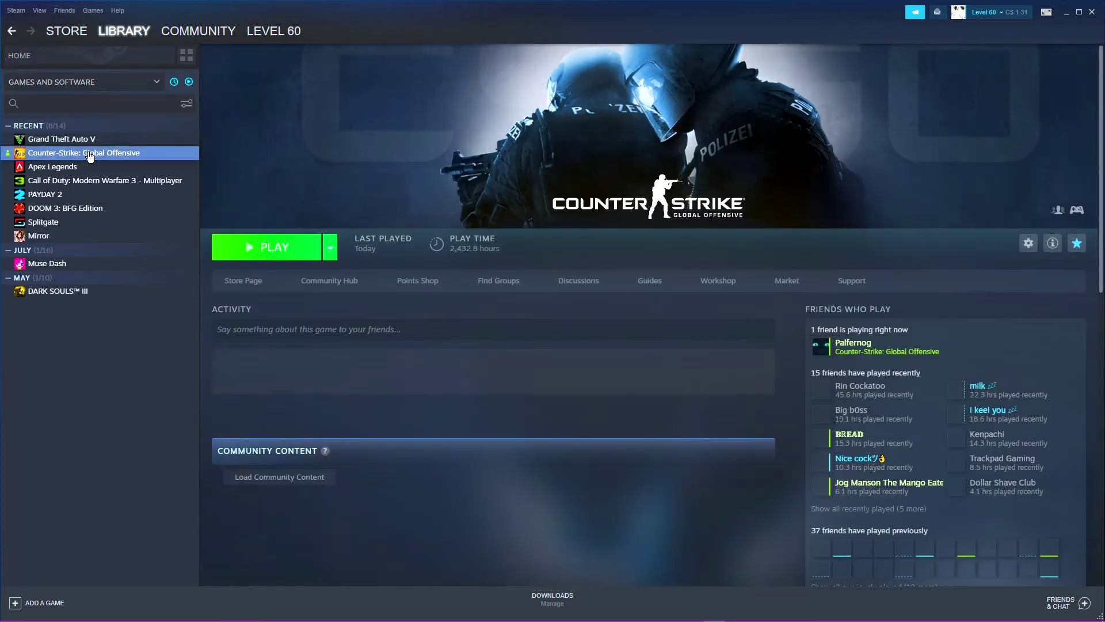
- Verify integrity of Counter-Strike: Global Offensive's local files in Steam, queuing 535 files for reacquisition
{"action": "right_click", "coordinate": [72, 156]}
{"action": "left_click", "coordinate": [136, 239]}
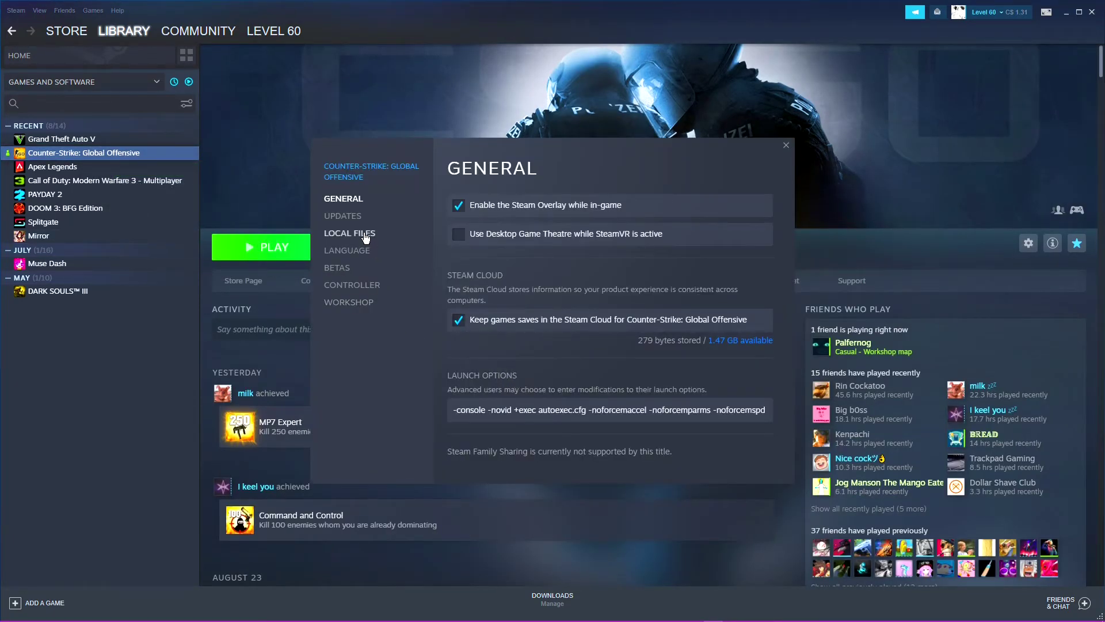
{"action": "left_click_drag", "start_coordinate": [742, 410], "coordinate": [448, 394]}
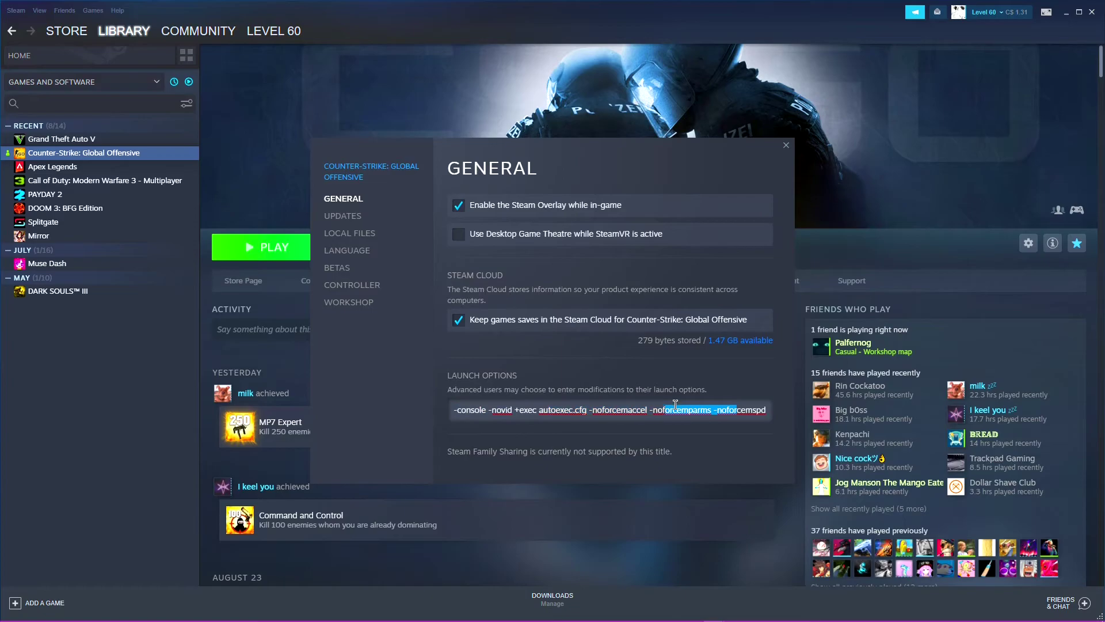
{"action": "left_click", "coordinate": [374, 345]}
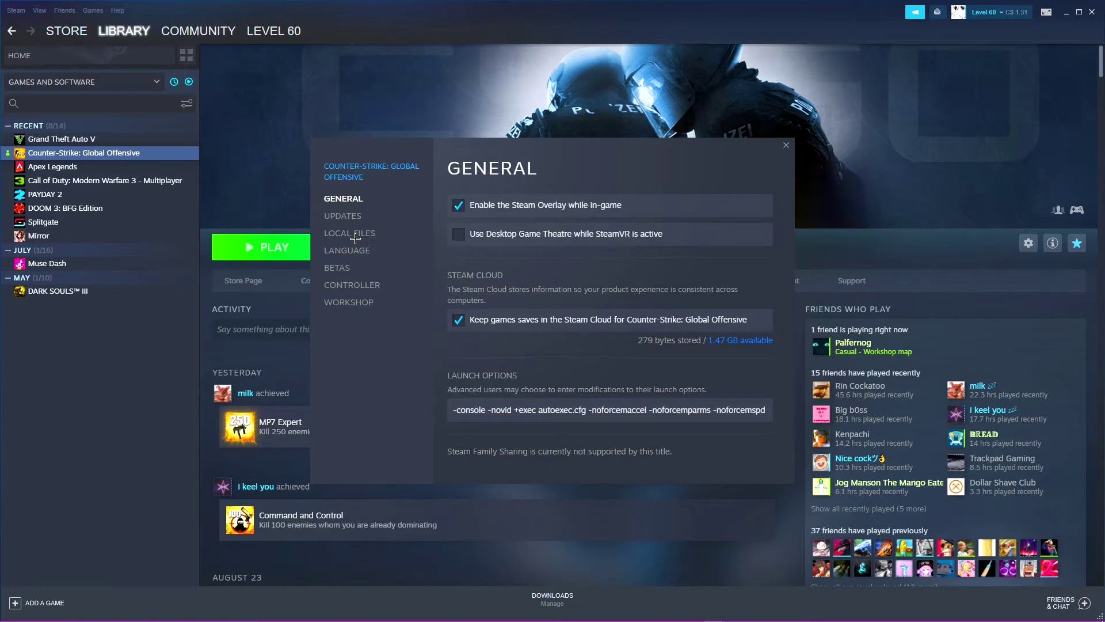
{"action": "left_click", "coordinate": [357, 233]}
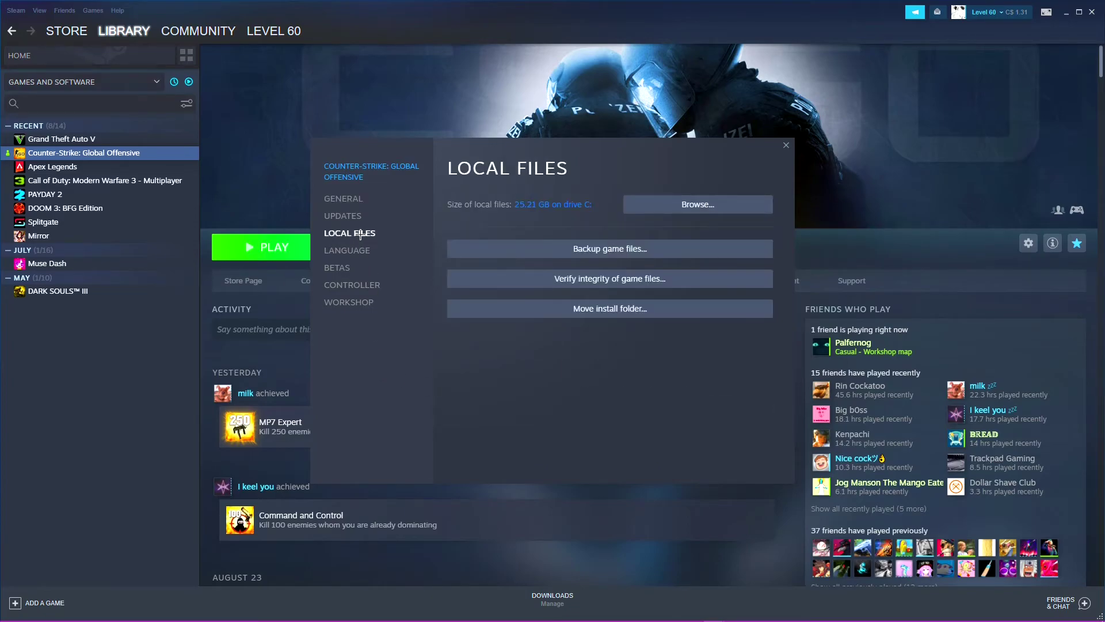
{"action": "left_click", "coordinate": [625, 279]}
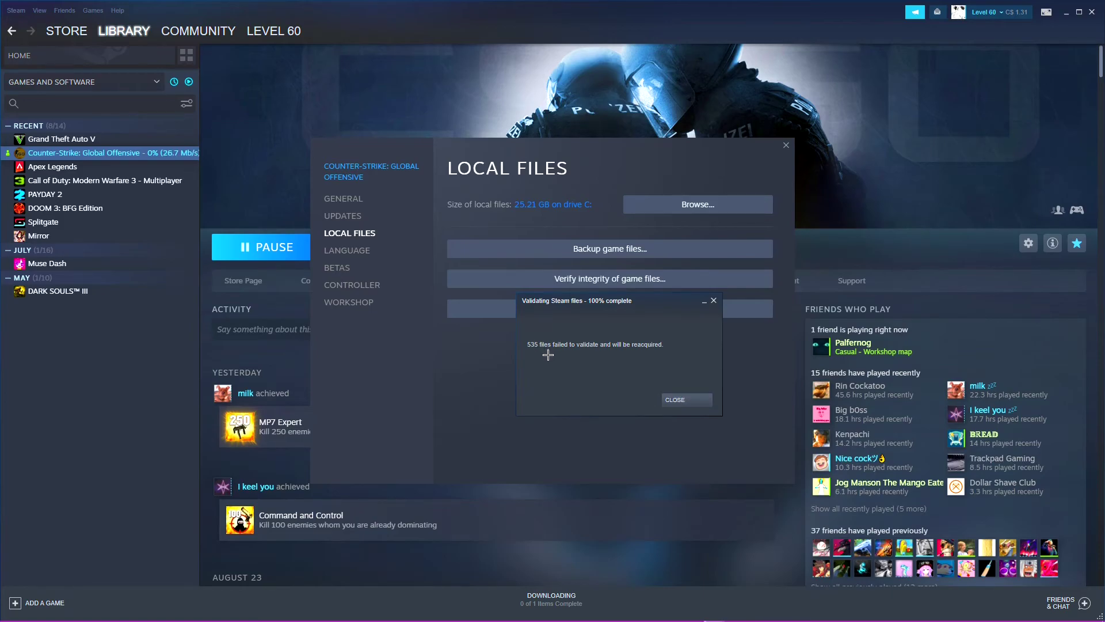
{"action": "left_click", "coordinate": [694, 400]}
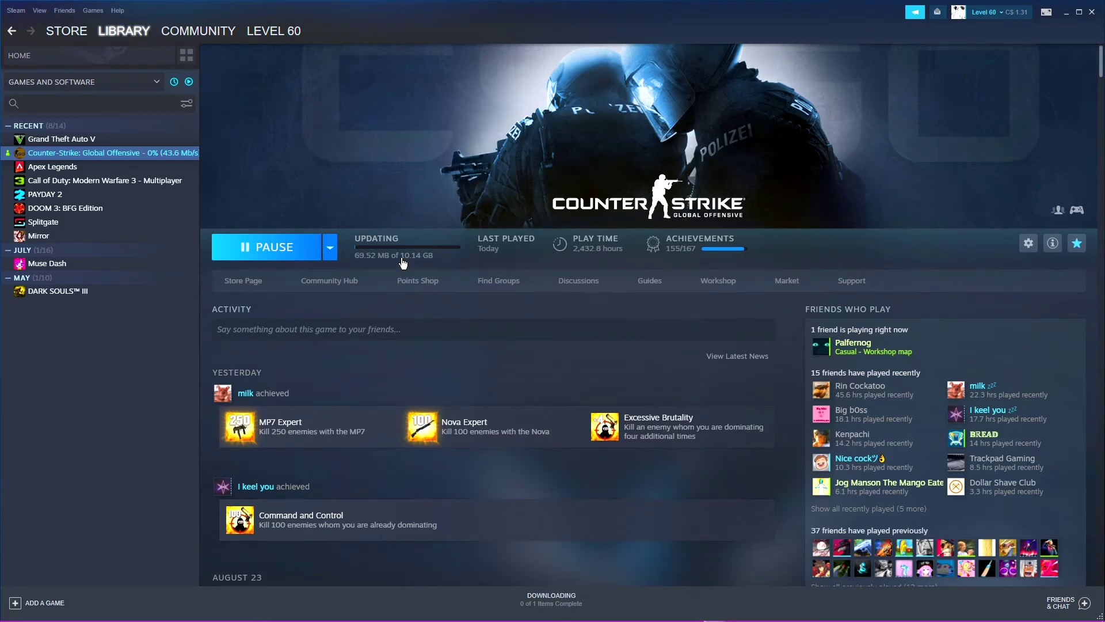
- Restore the Steam window to a smaller size with Win+Down while the update downloads
{"action": "key", "text": "super+Down"}
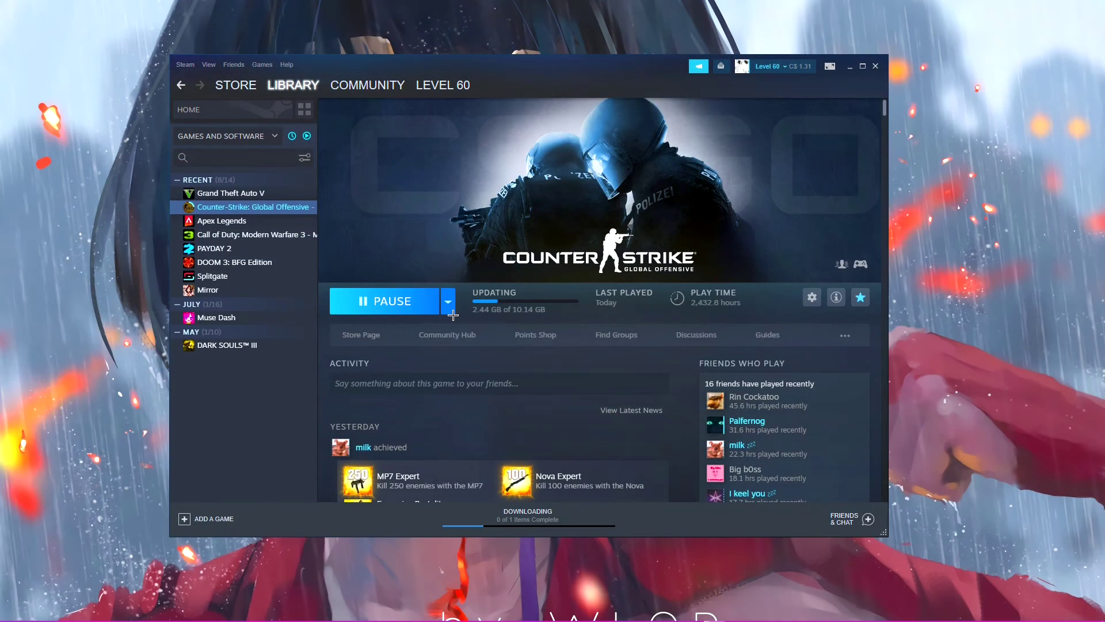